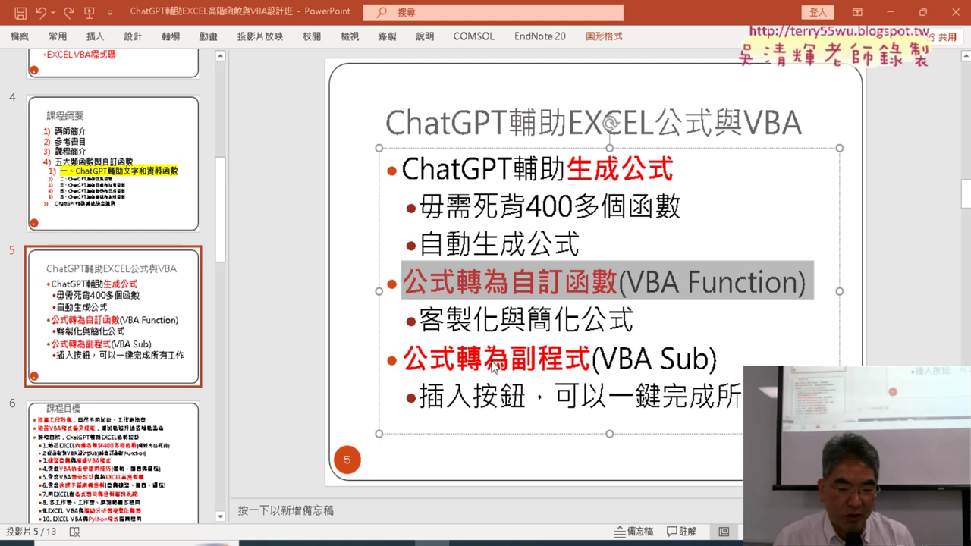
Step: Highlight the 公式轉為副程式 and 插入按鈕 bullets on slide 5, then switch to the Google Docs handout
drag(402, 358, 590, 358)
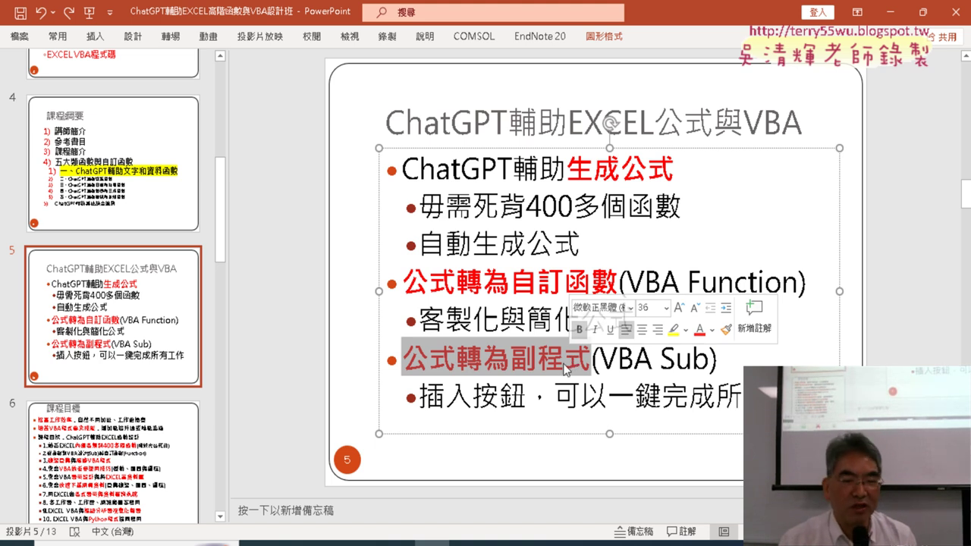
drag(421, 399, 522, 413)
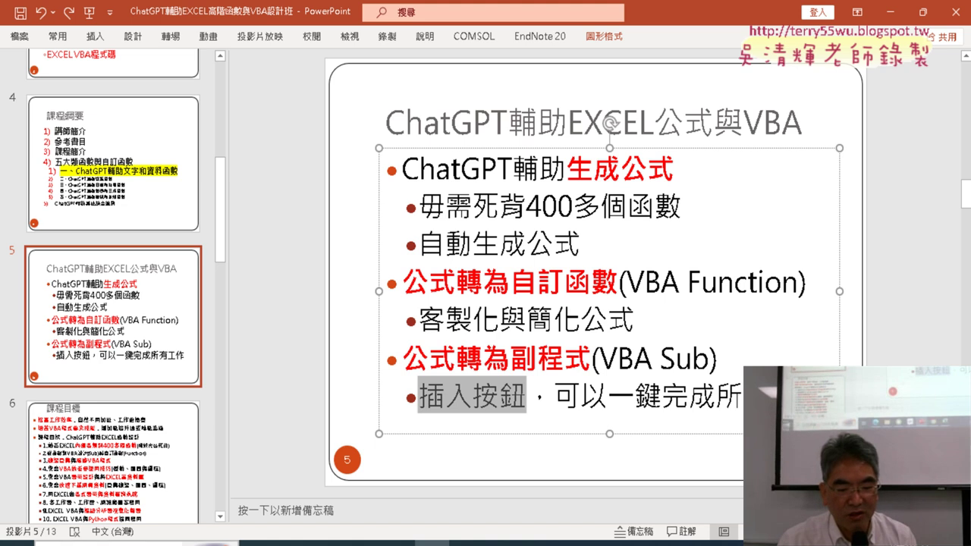
key(alt+Tab)
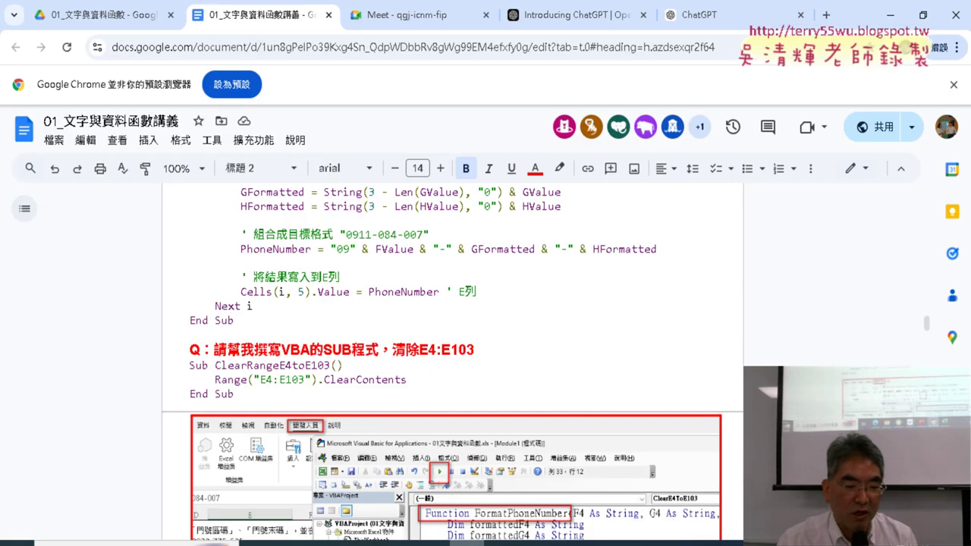
Step: Highlight the request and 結果輸出 in the Sub question, then inspect the =手機函數(F4,G4,H4) formula in Excel cell E4
scroll(471, 416, up, 2)
scroll(471, 416, up, 1)
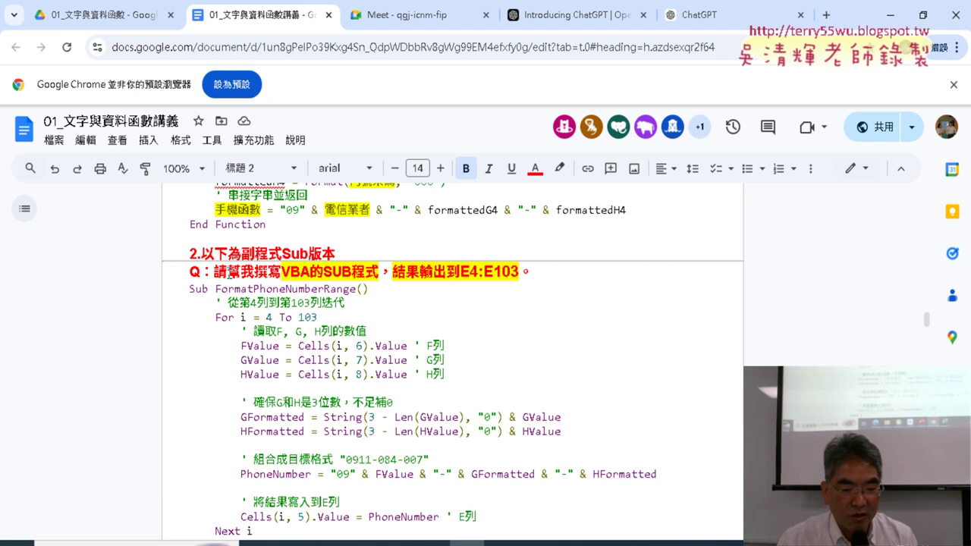
drag(214, 271, 377, 277)
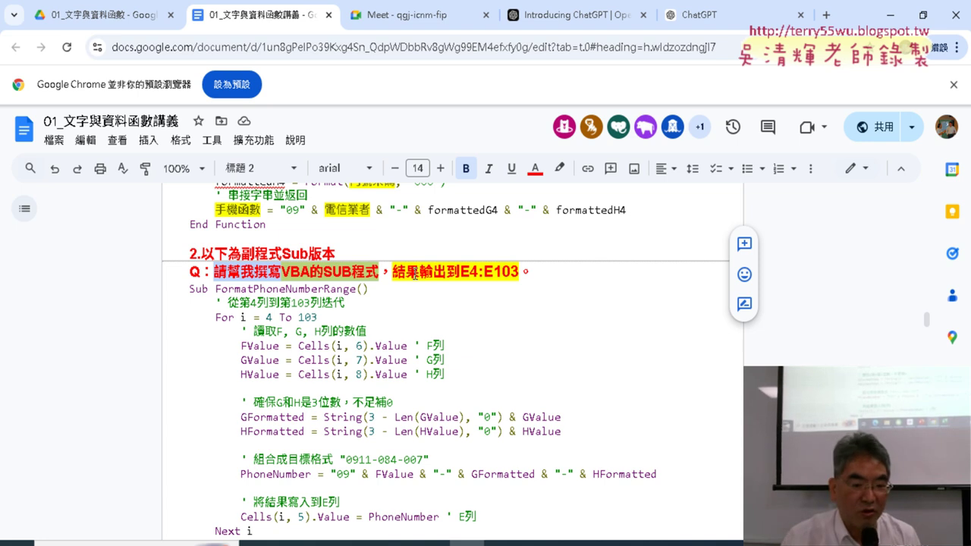
drag(393, 272, 444, 271)
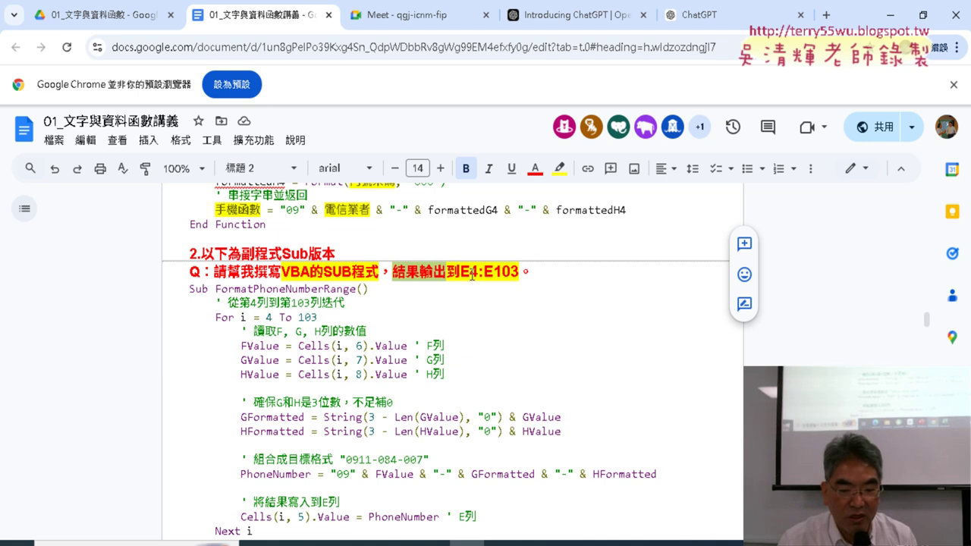
mouse_move(470, 540)
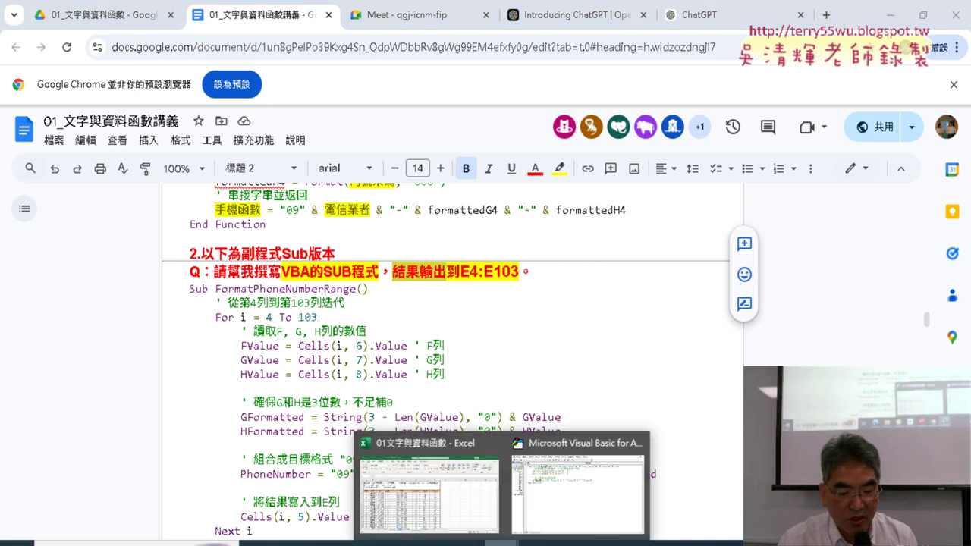
click(472, 518)
click(325, 265)
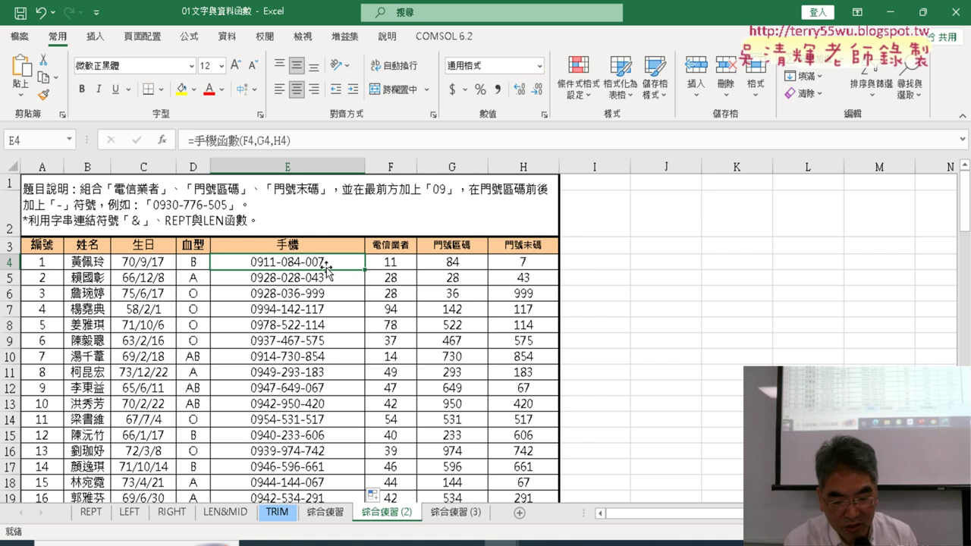
Step: Jump to E103 and select row 103 as the last data record, then return to Google Docs
key(ctrl+Down)
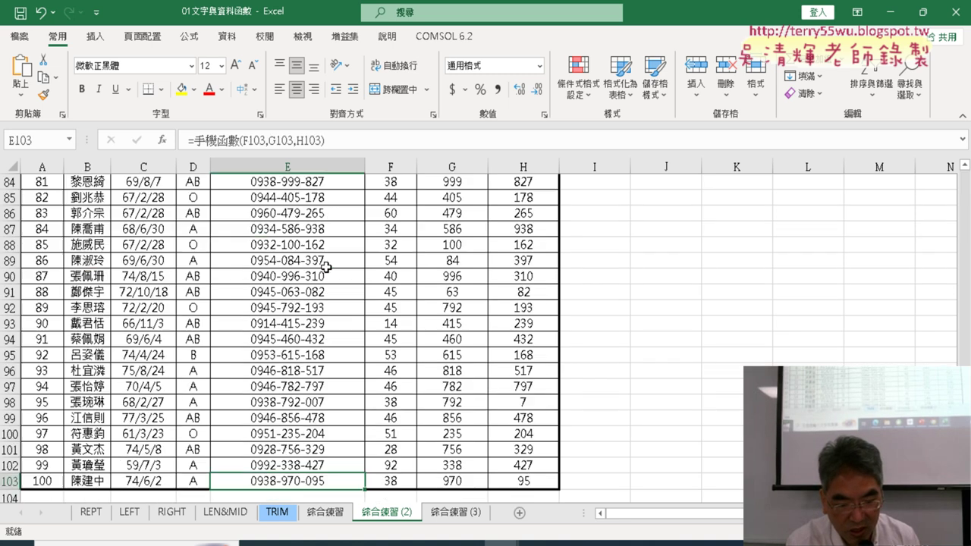
click(6, 481)
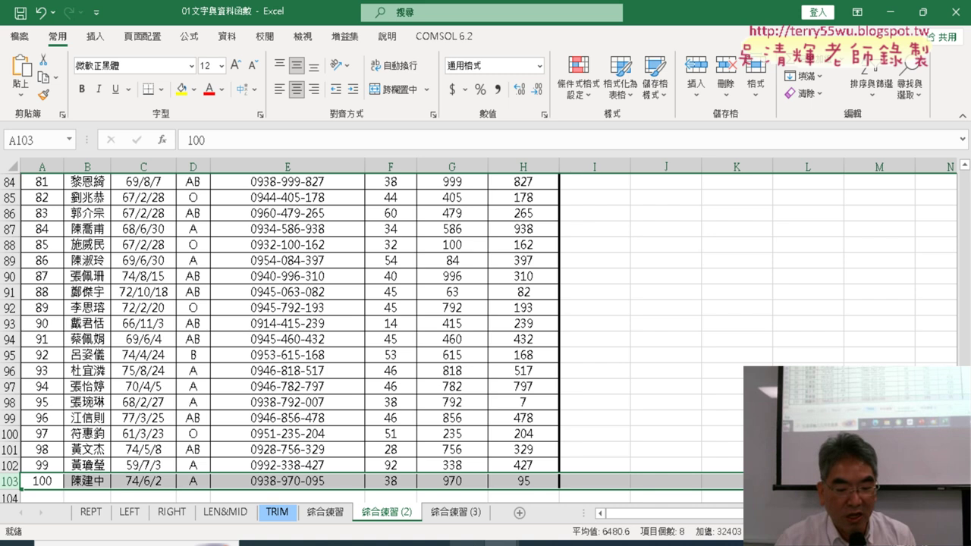
click(466, 543)
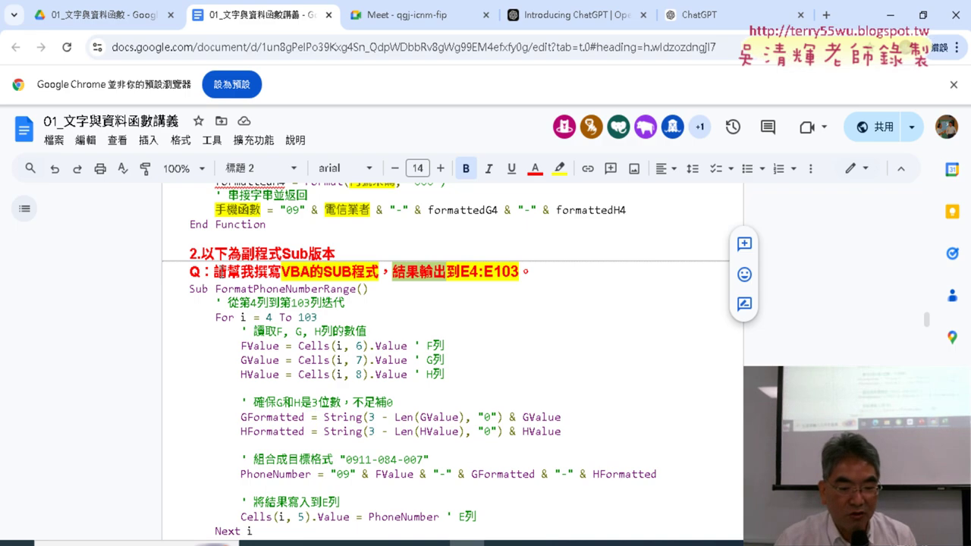
Step: Select the question text 請幫我撰寫VBA的SUB程式 in the handout, then go to the ChatGPT tab
click(214, 272)
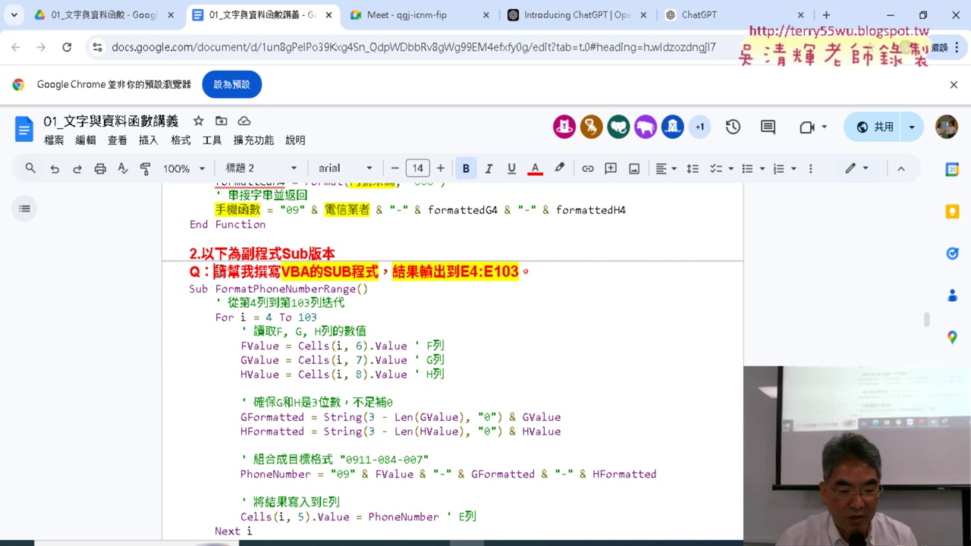
drag(215, 271, 519, 275)
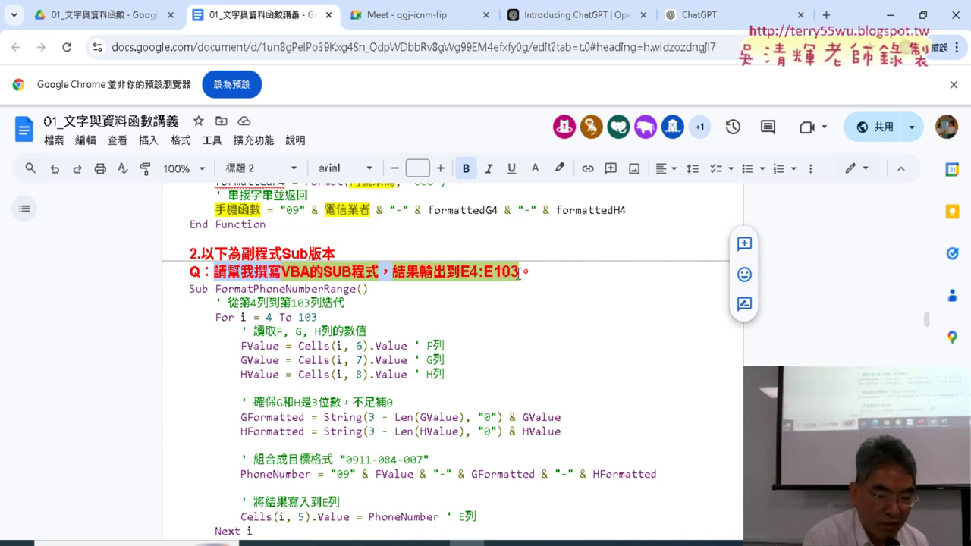
click(750, 22)
Step: Send ChatGPT the request '請幫我撰寫VBA的SUB程式，結果輸出到E4:E103'
scroll(511, 453, down, 2)
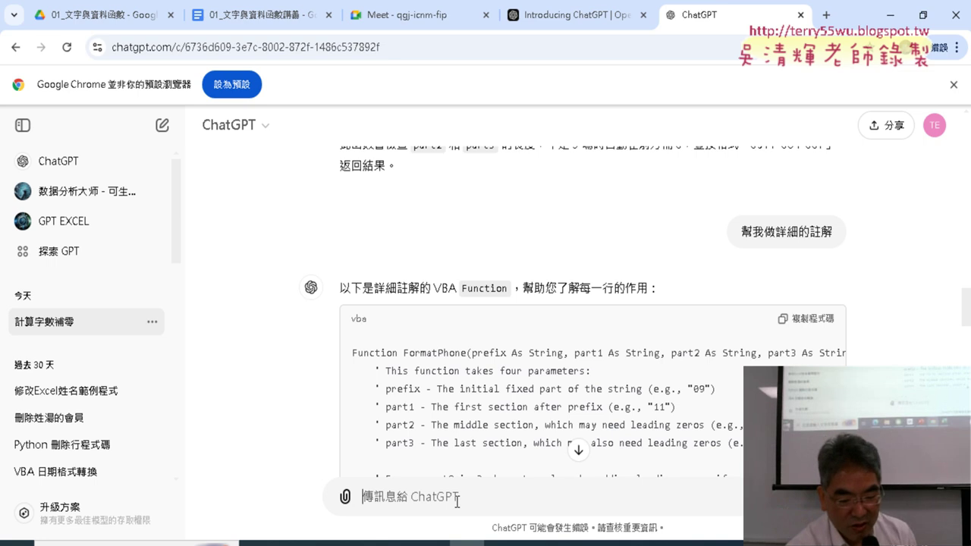
text(請幫我撰寫VBA的SUB程式，結果輸出到E4:E103)
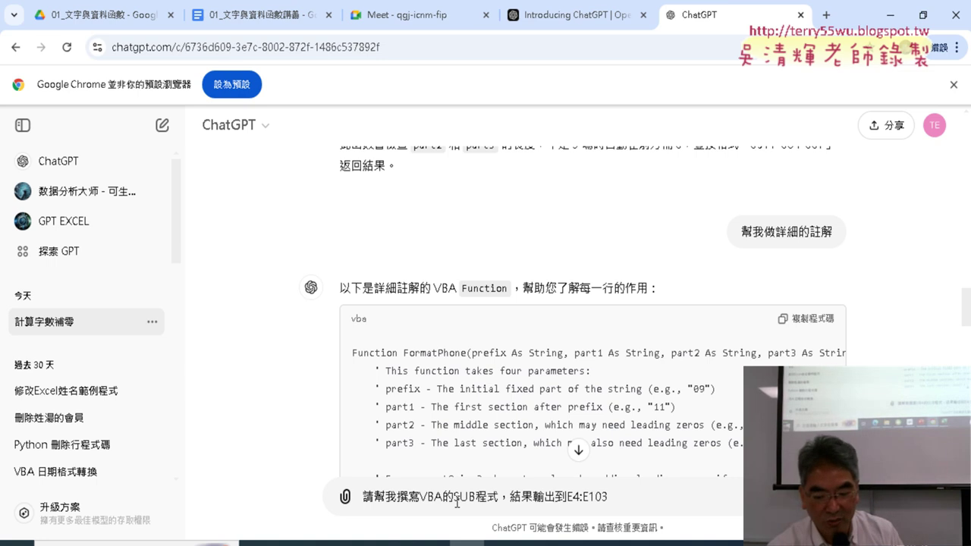
key(ctrl+a)
key(BackSpace)
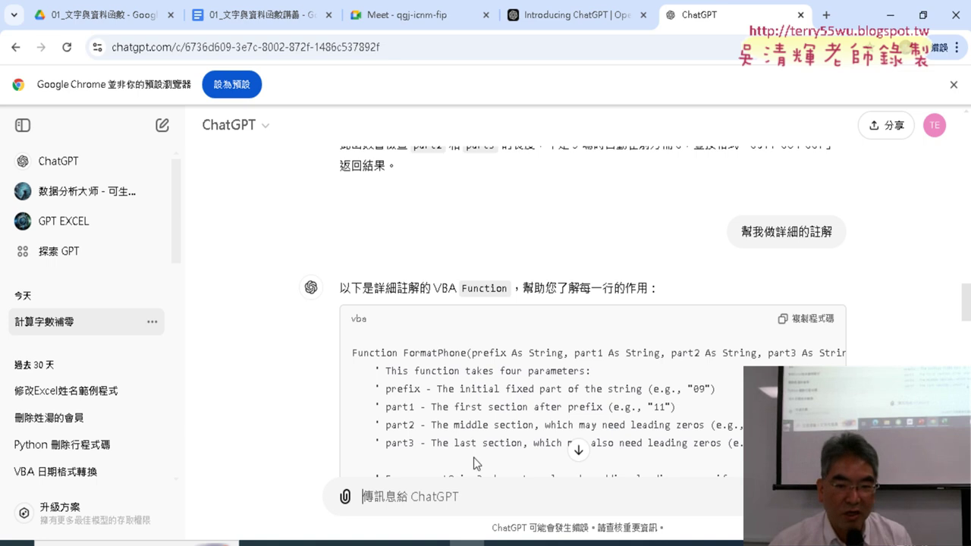
Step: Scroll down to the new reply and highlight the request text in the sent prompt
scroll(505, 372, down, 5)
scroll(642, 346, down, 3)
scroll(789, 342, down, 4)
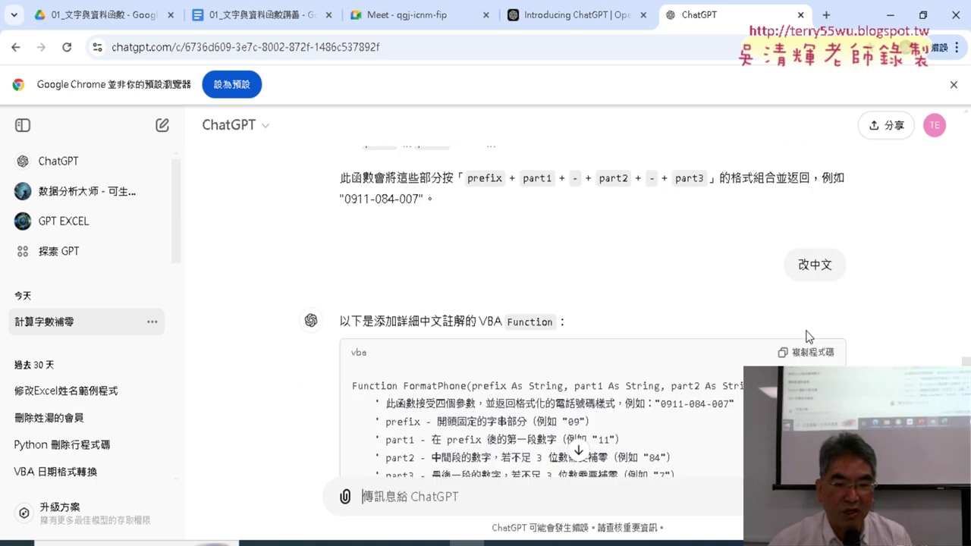
scroll(810, 336, down, 5)
scroll(813, 336, down, 5)
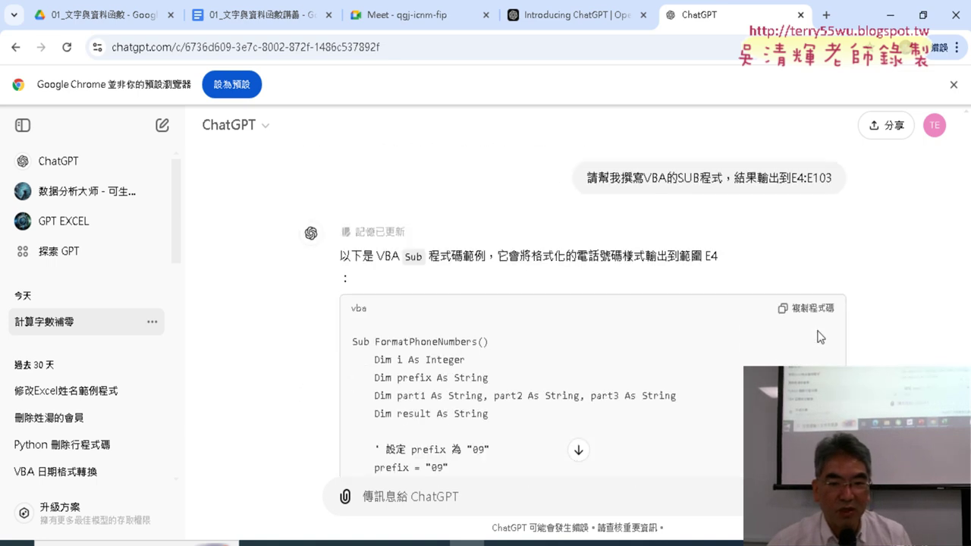
drag(587, 178, 846, 178)
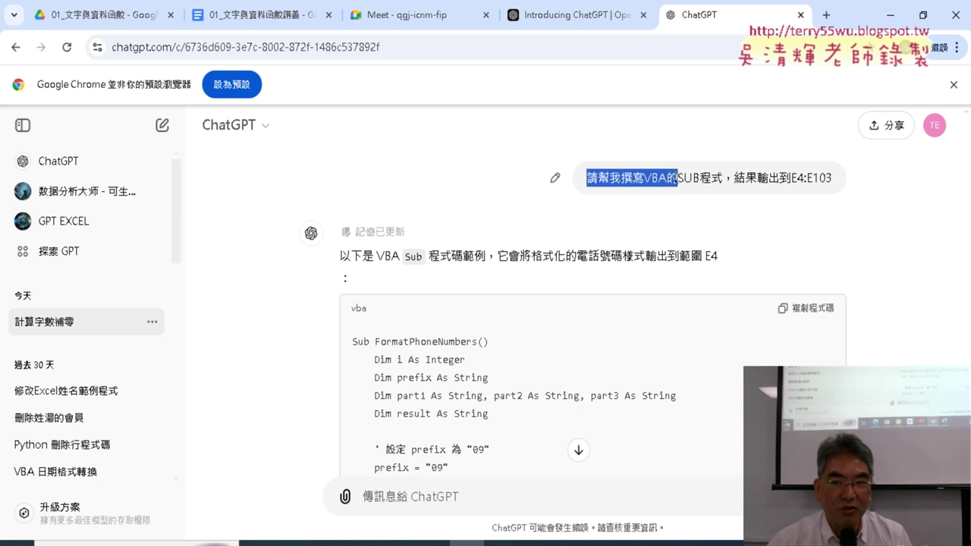
scroll(562, 232, down, 1)
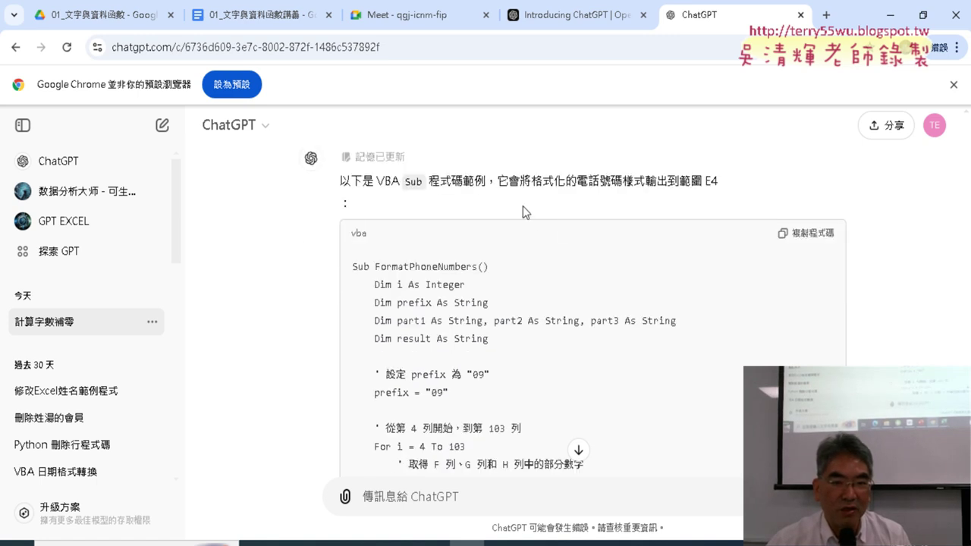
click(366, 157)
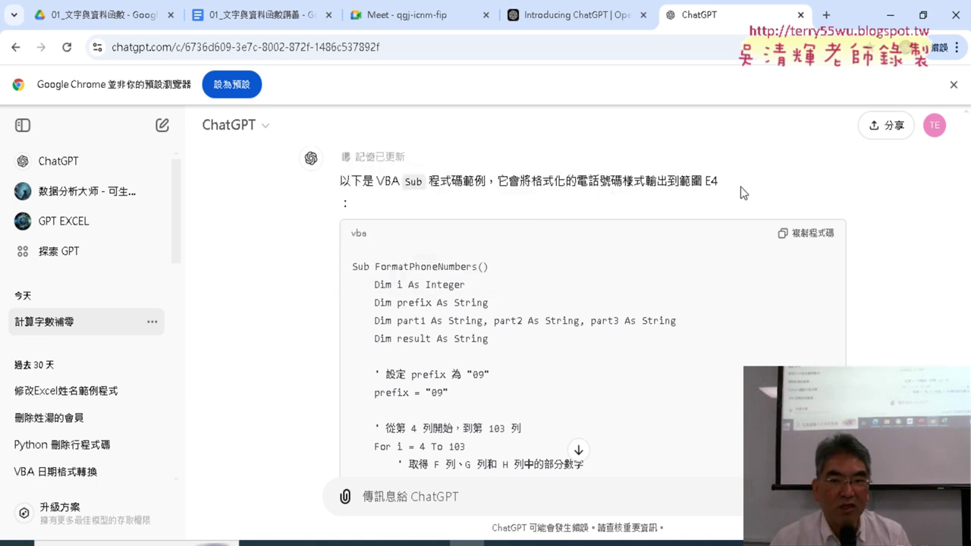
Step: Highlight '以下是 VBA Sub 程式碼範例' and the output description in the reply's opening sentence
scroll(740, 187, up, 1)
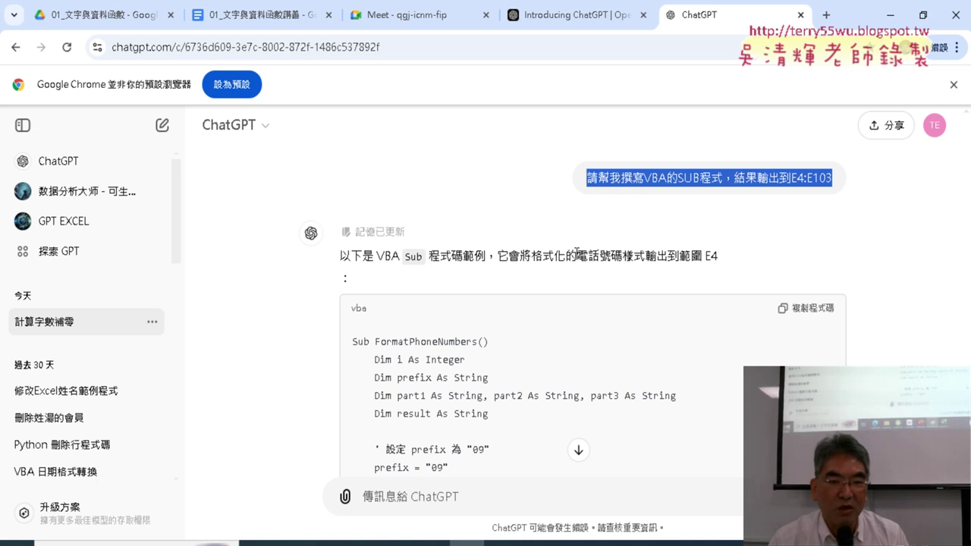
drag(341, 258, 490, 260)
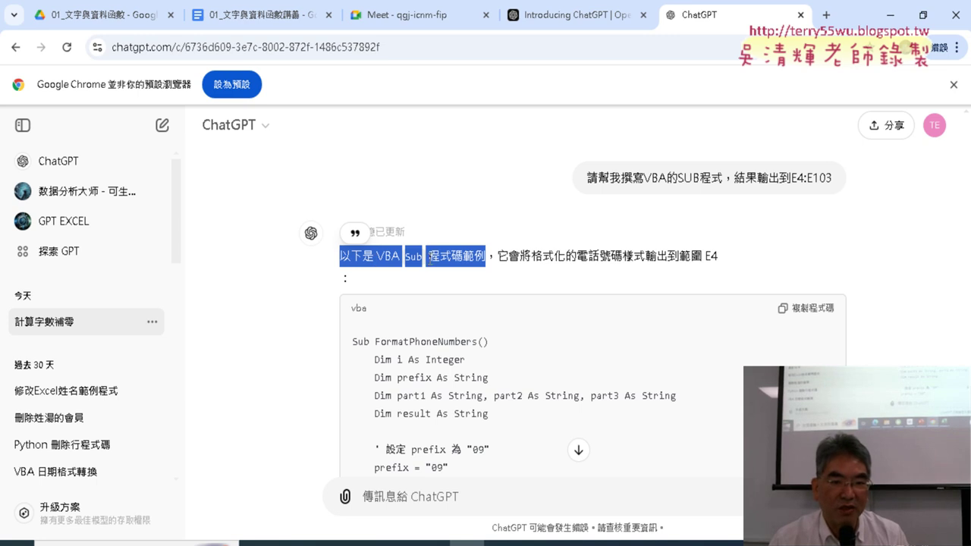
drag(490, 257, 340, 258)
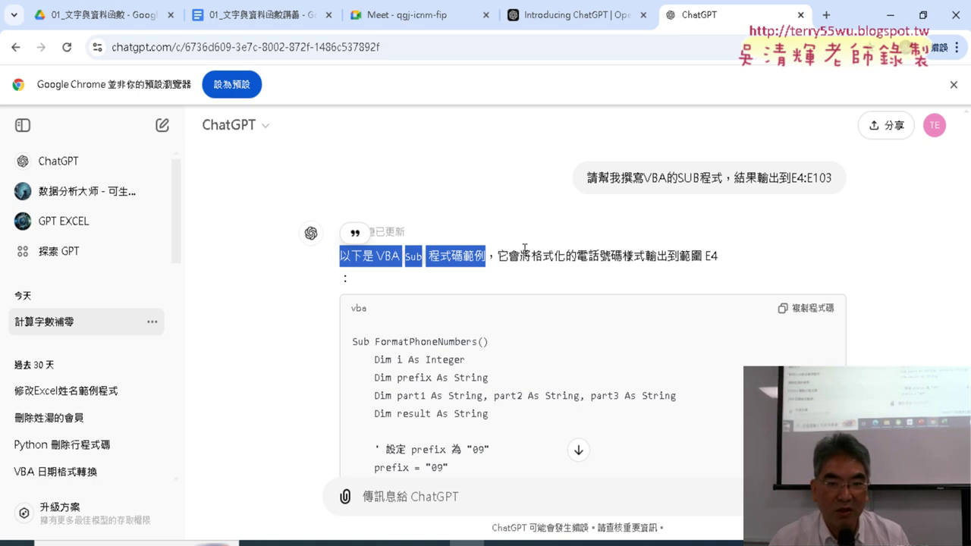
drag(497, 258, 565, 258)
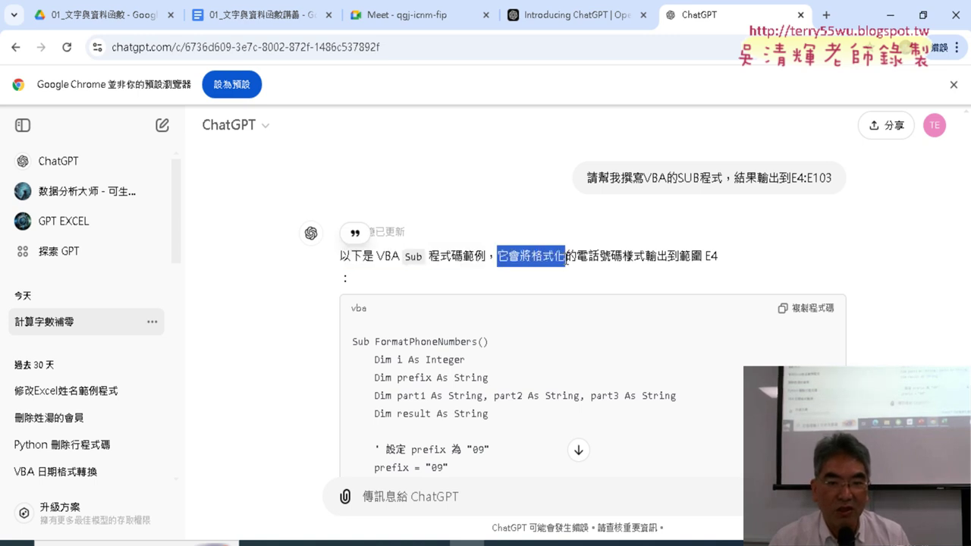
drag(566, 261, 725, 260)
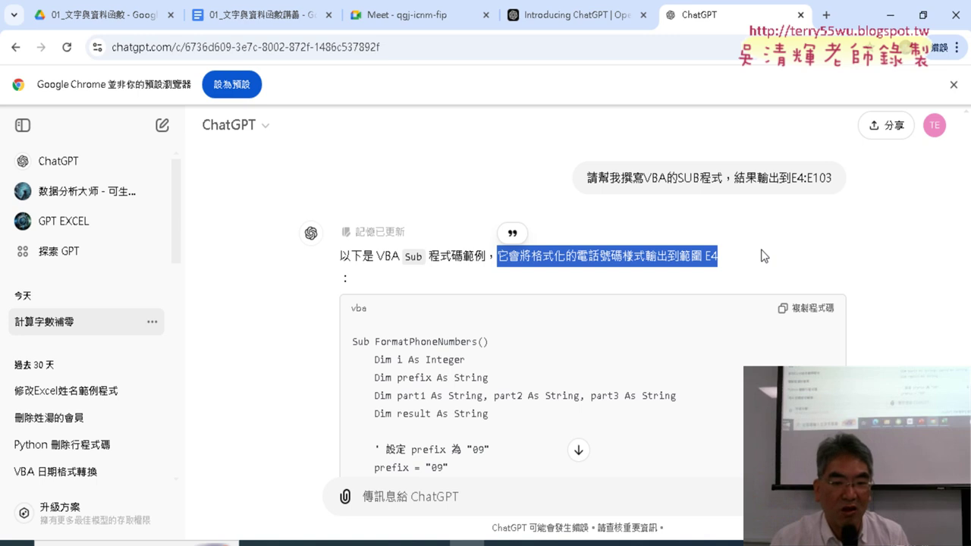
Step: Scroll to the end of the FormatPhoneNumbers code block and copy the code
scroll(721, 253, down, 2)
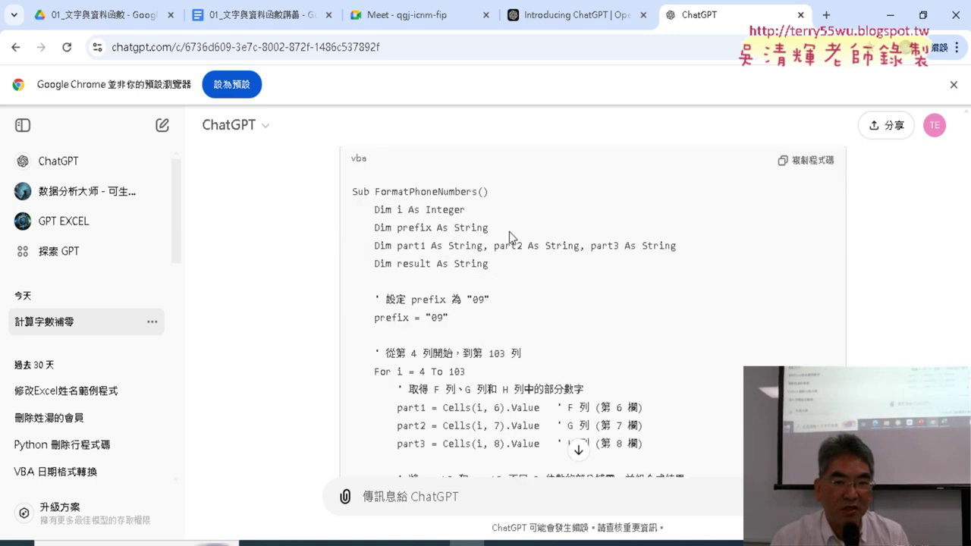
scroll(533, 239, down, 1)
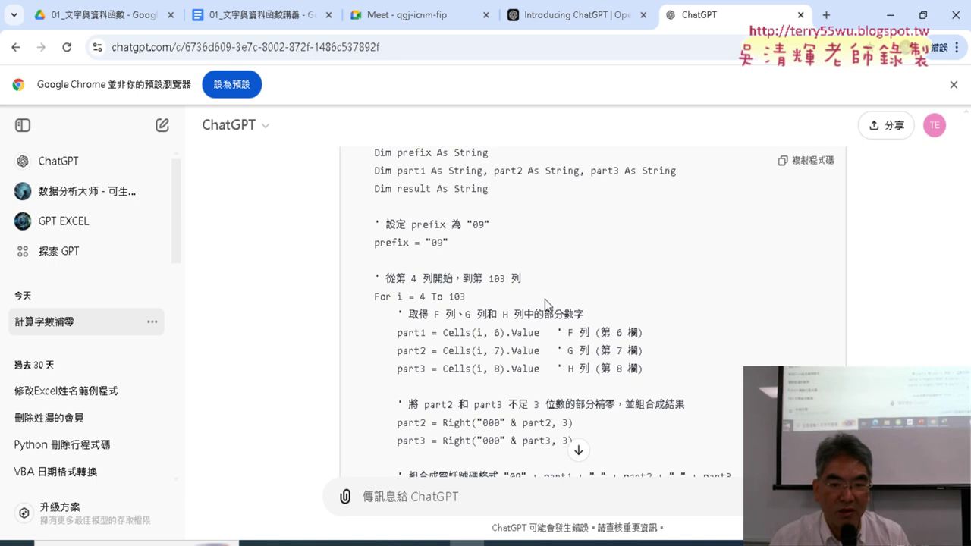
scroll(544, 299, down, 1)
drag(374, 221, 481, 222)
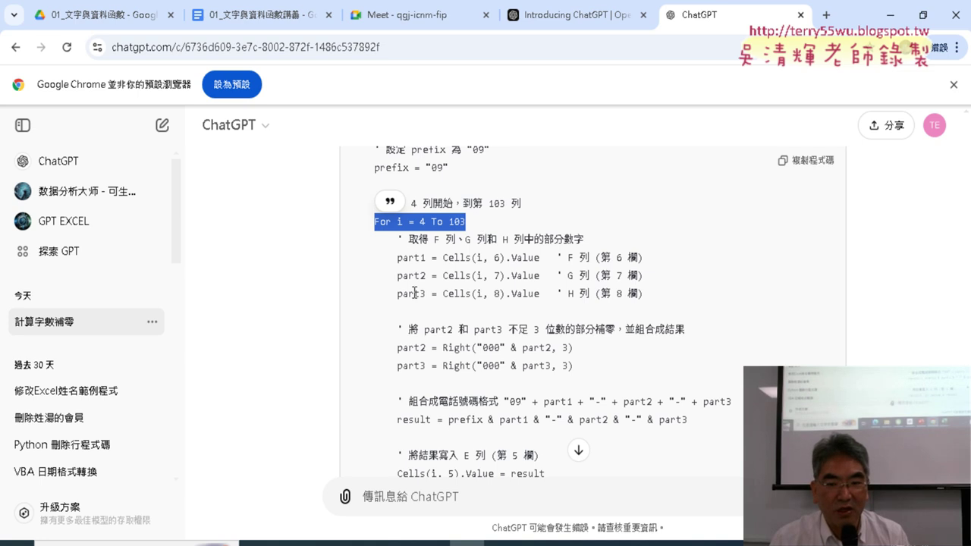
scroll(520, 297, down, 2)
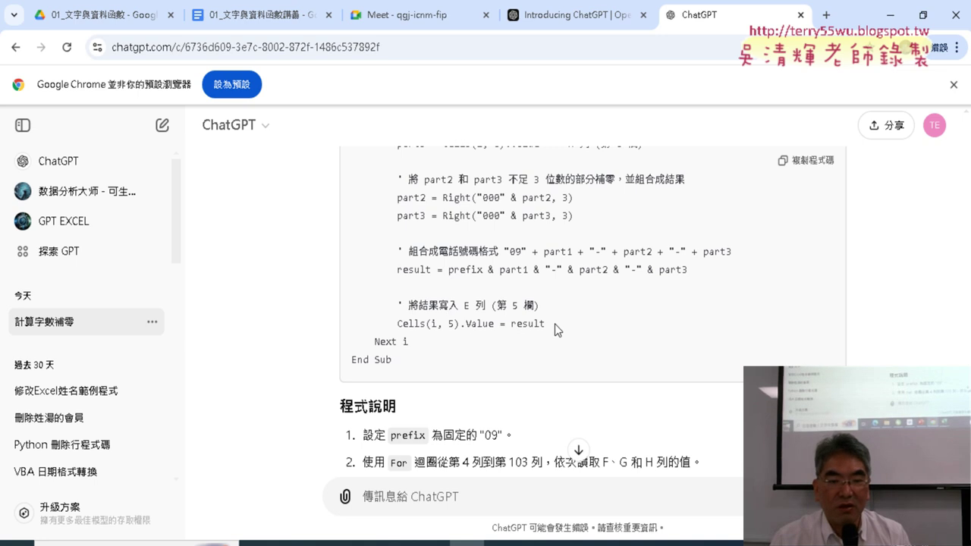
scroll(554, 324, down, 2)
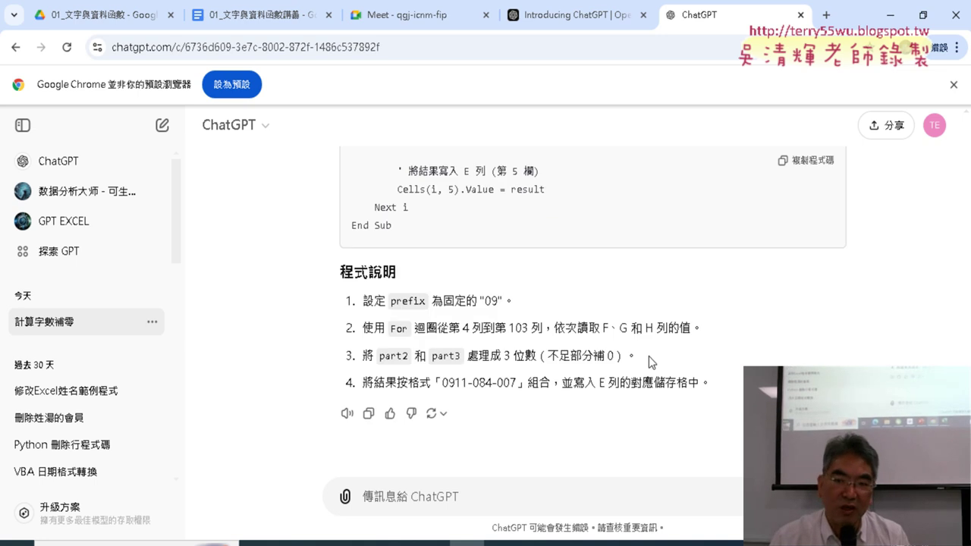
click(817, 167)
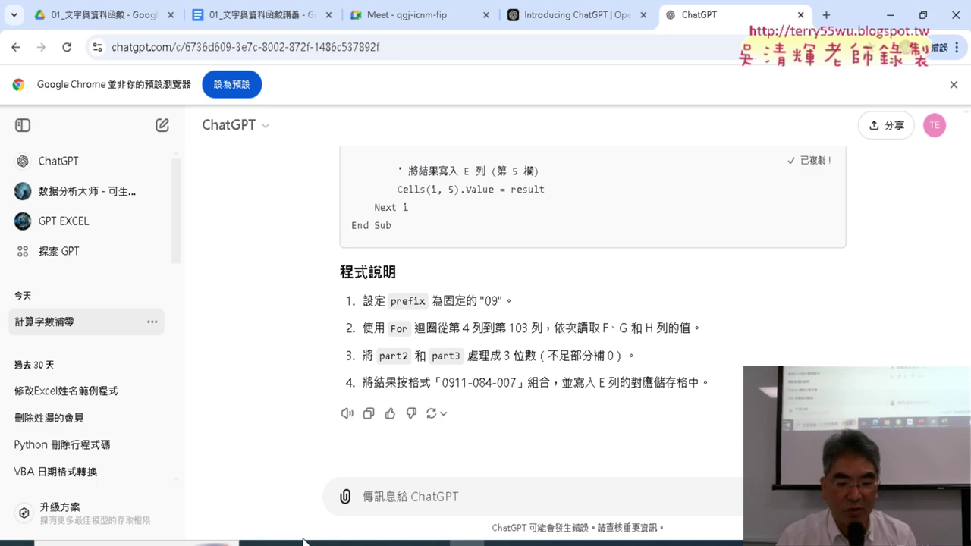
click(500, 543)
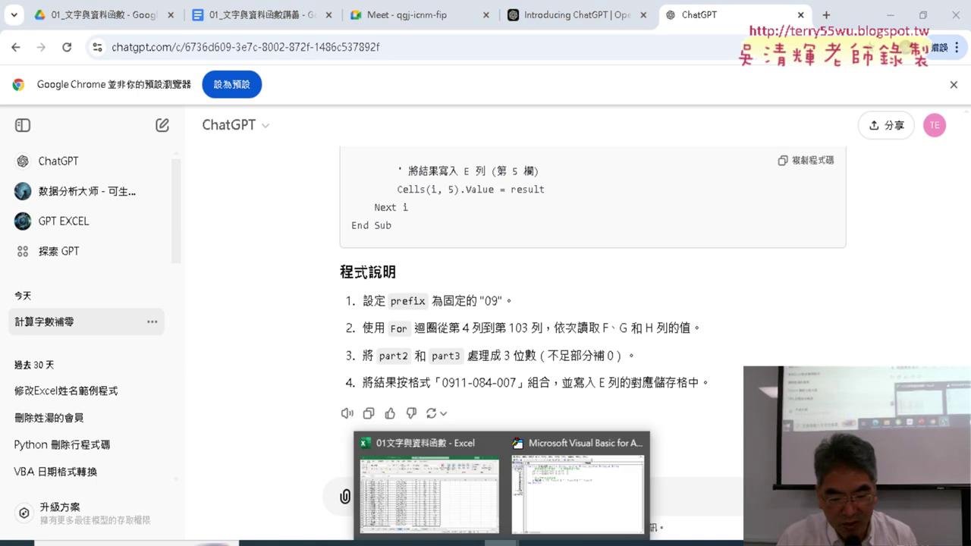
Step: Paste the FormatPhoneNumbers Sub into Module1 and move the editor aside to uncover columns E–I
click(567, 498)
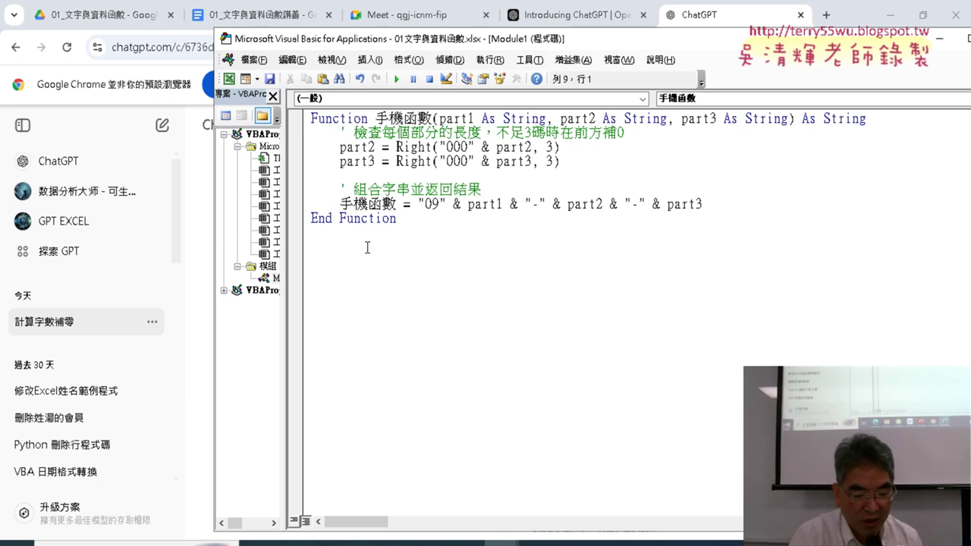
key(ctrl+v)
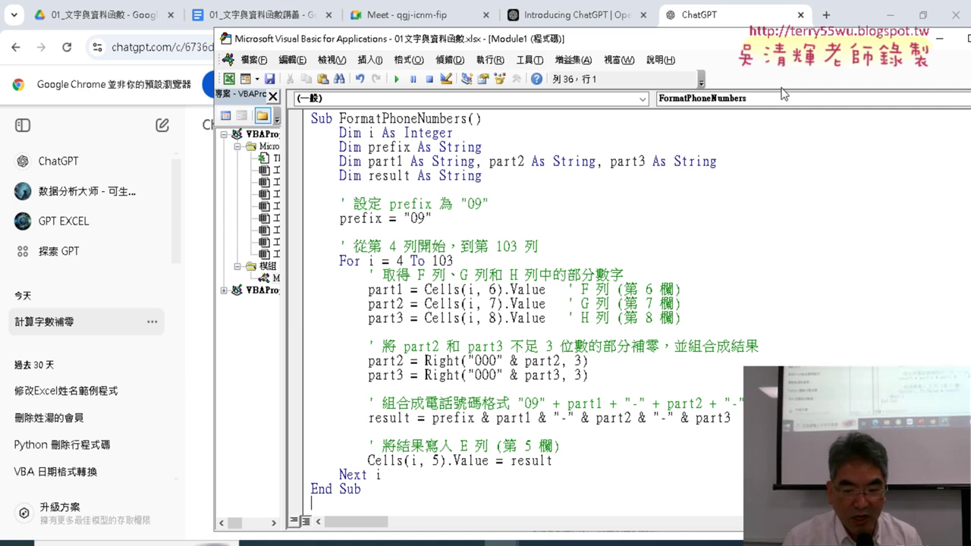
click(890, 14)
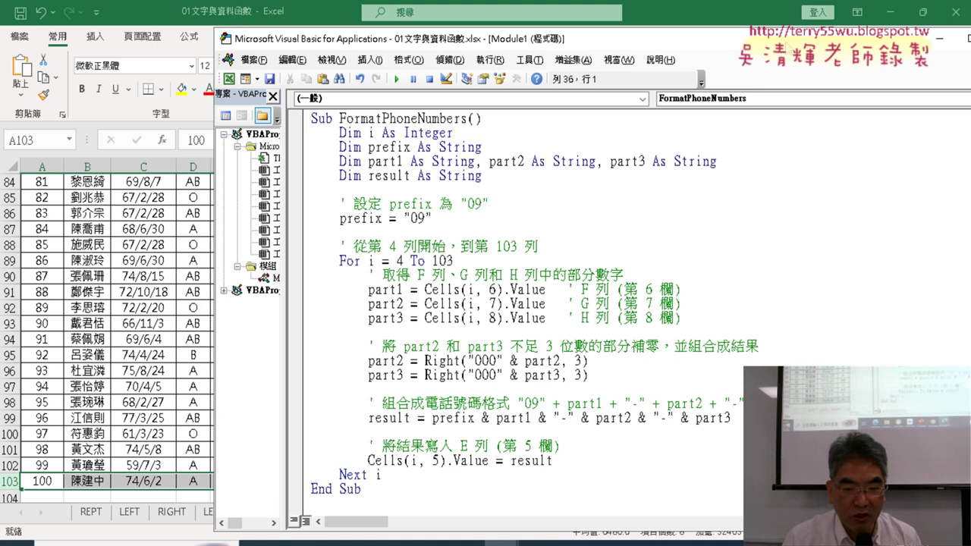
drag(649, 40, 649, 113)
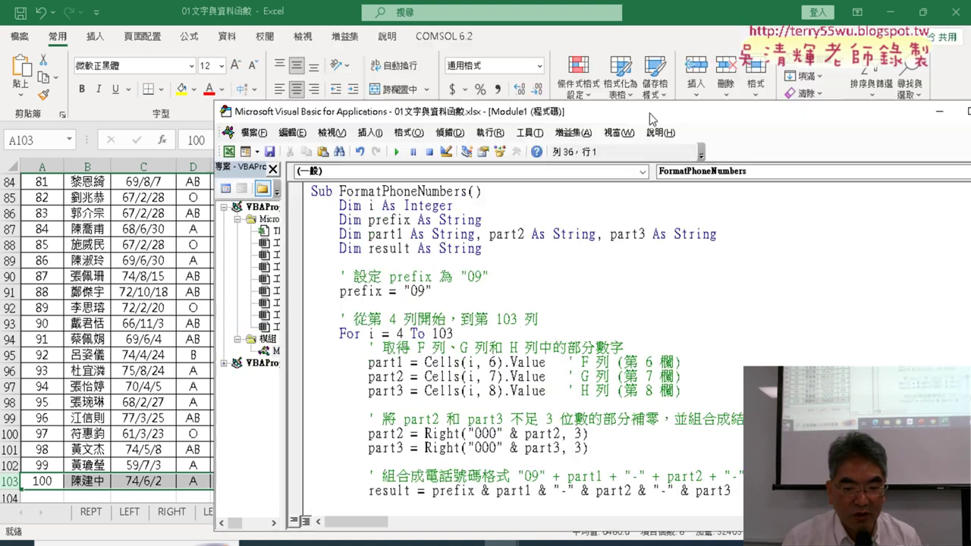
drag(800, 43, 800, 43)
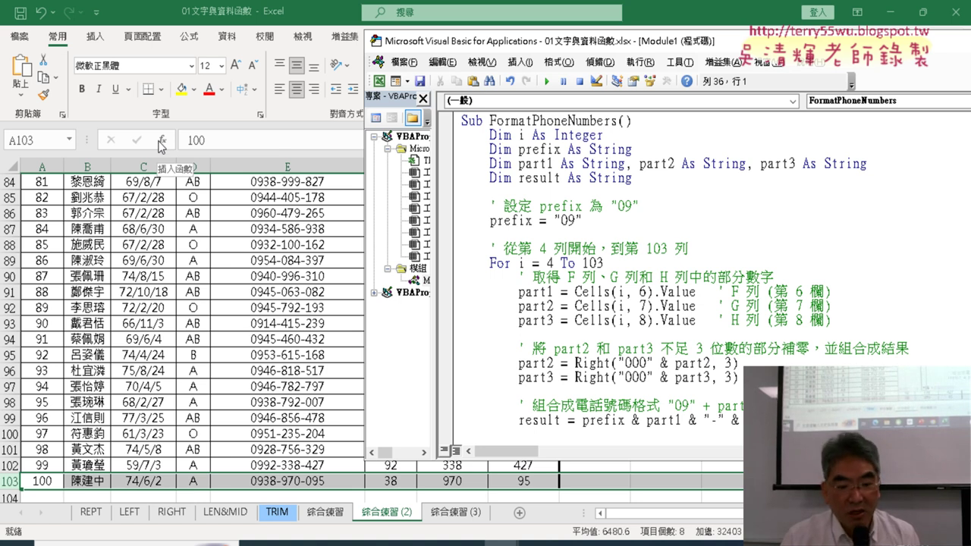
Step: Highlight parts of the pasted FormatPhoneNumbers macro code to walk through it
drag(461, 121, 479, 123)
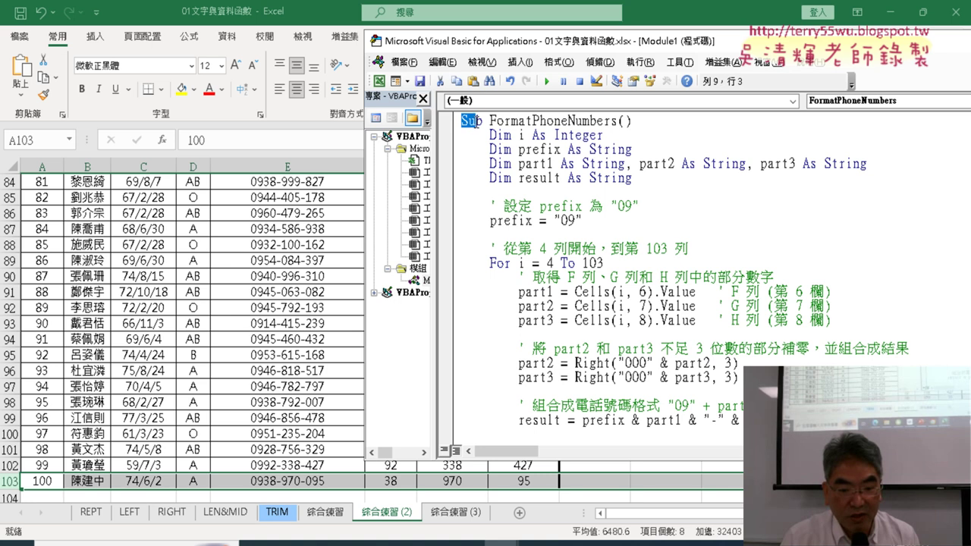
click(584, 193)
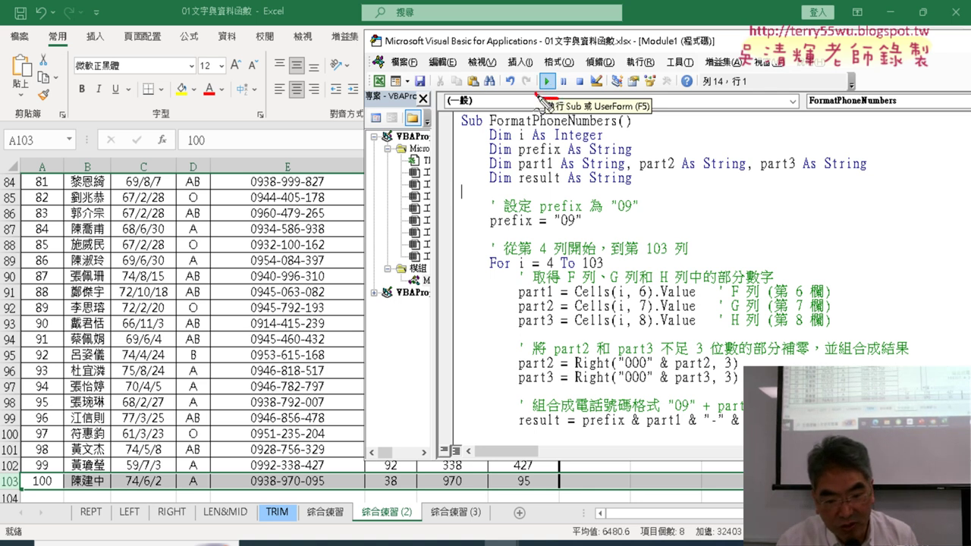
drag(554, 91, 559, 98)
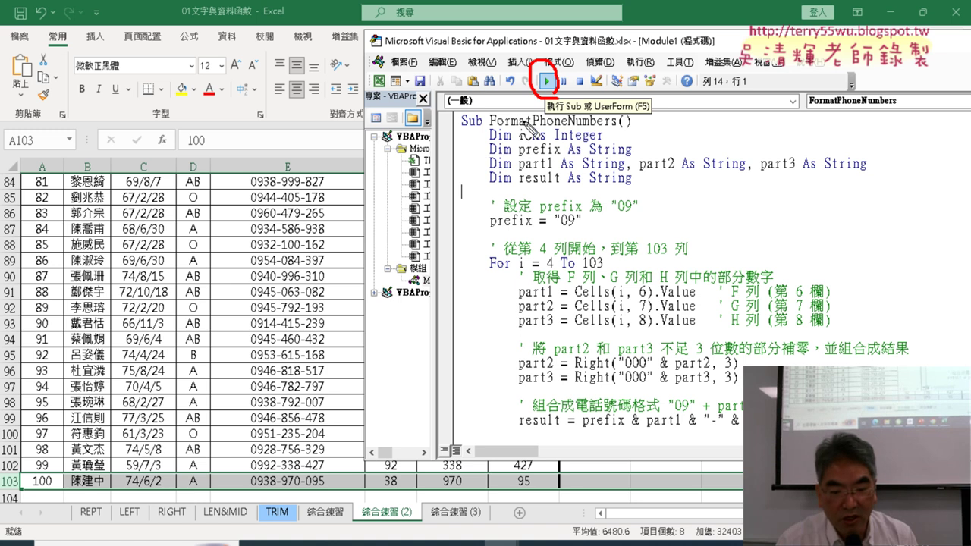
drag(448, 109, 505, 108)
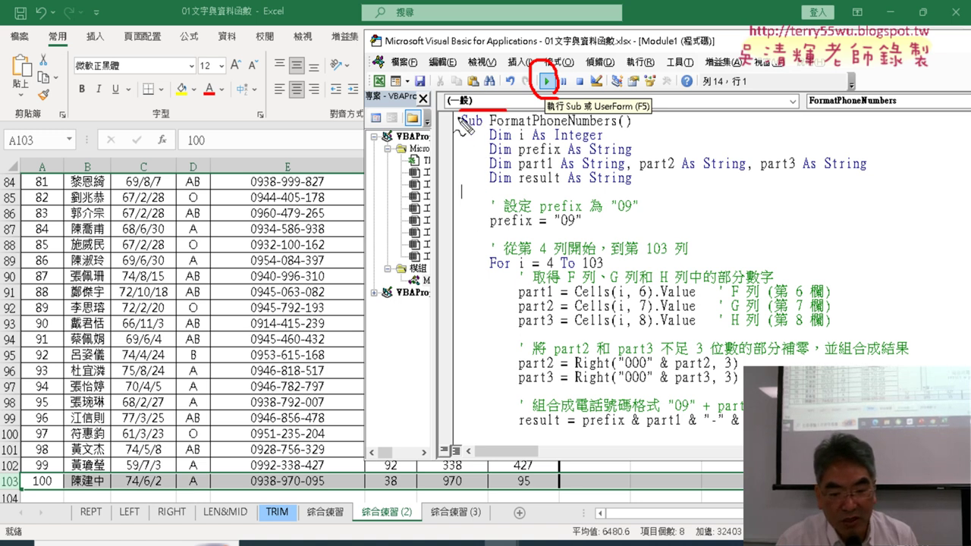
drag(456, 427, 522, 427)
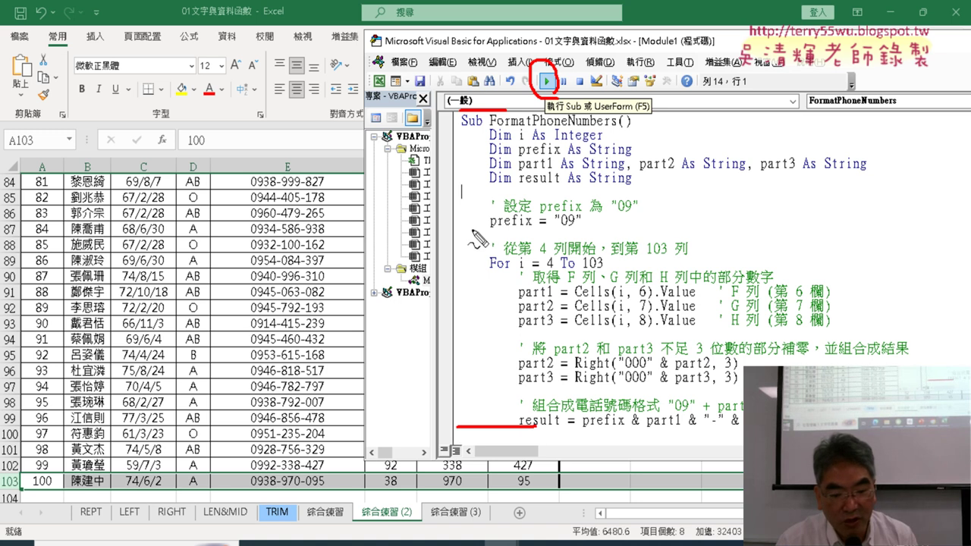
drag(462, 187, 460, 216)
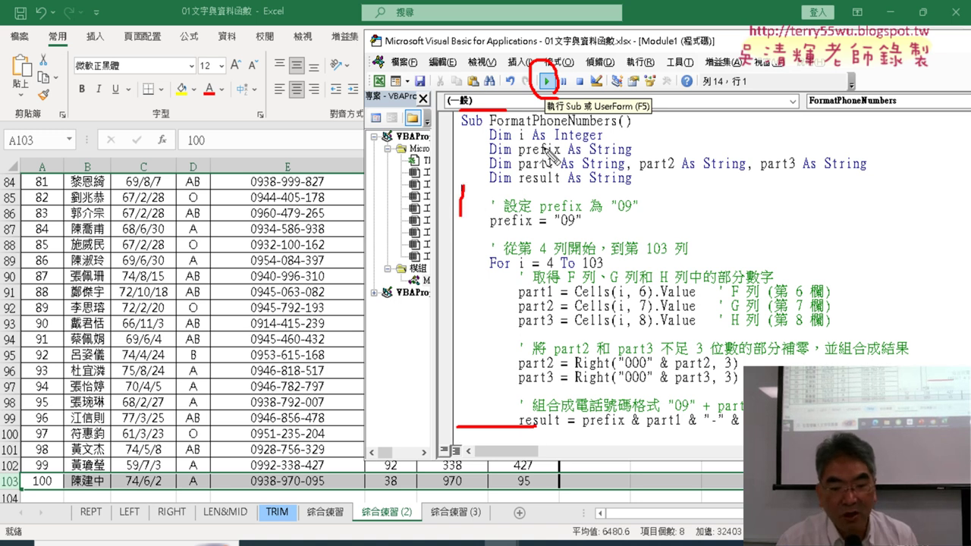
mouse_move(452, 182)
mouse_down()
mouse_move(448, 74)
mouse_move(522, 85)
mouse_move(503, 97)
mouse_up()
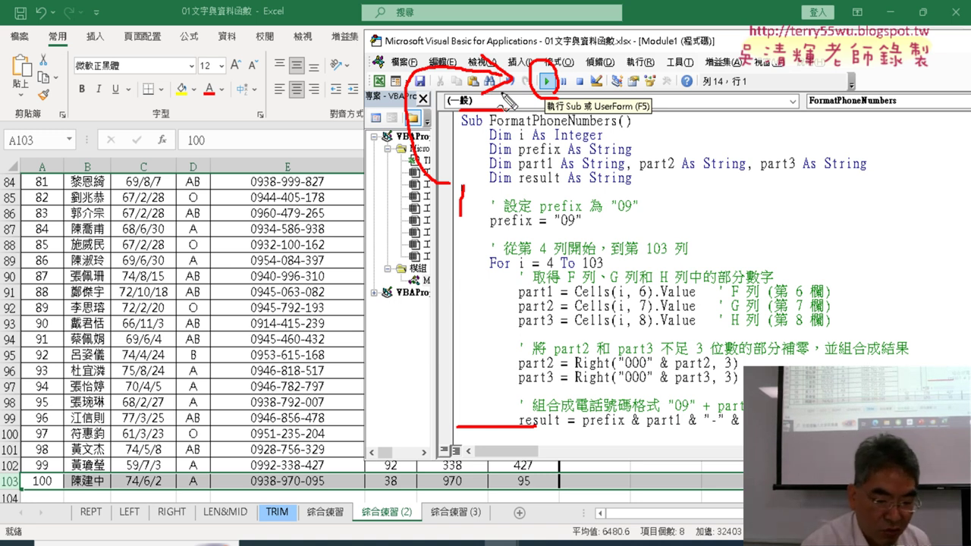
key(Escape)
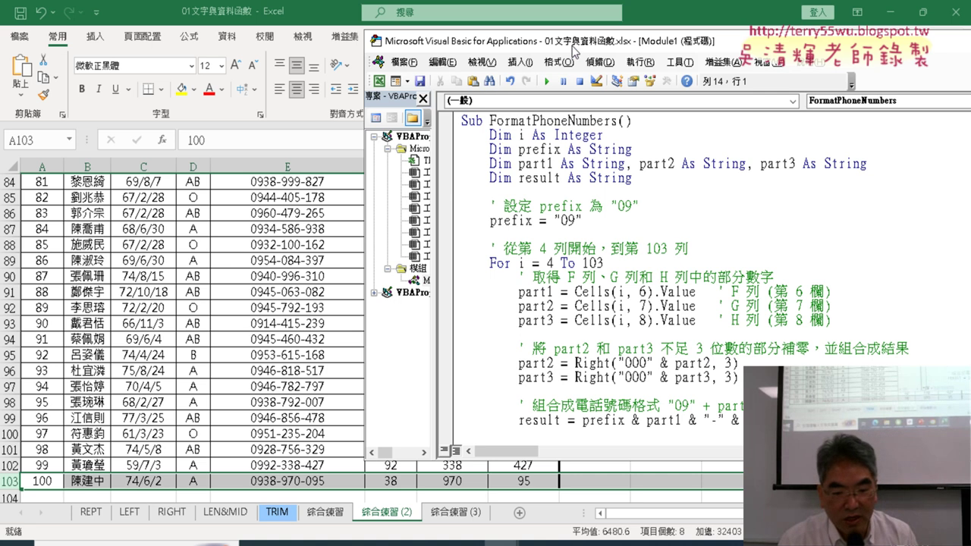
Step: On sheet 綜合練習 (3), select E4:E103 and delete its phone numbers
drag(561, 41, 681, 41)
click(387, 249)
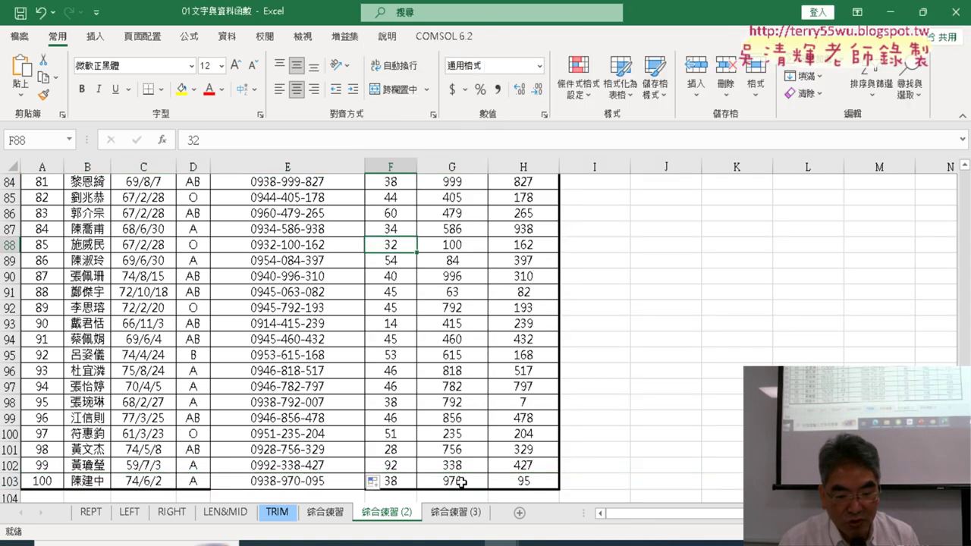
click(461, 512)
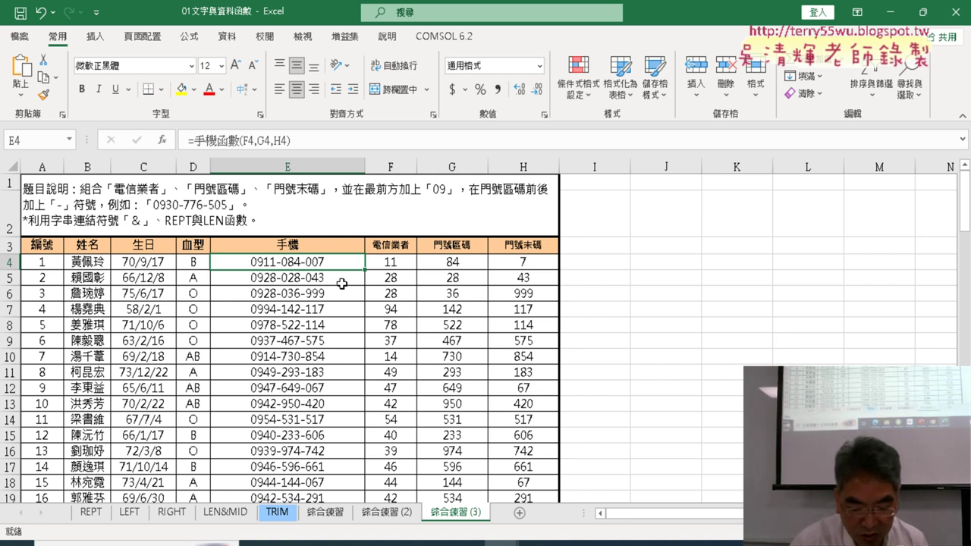
key(ctrl+shift+Down)
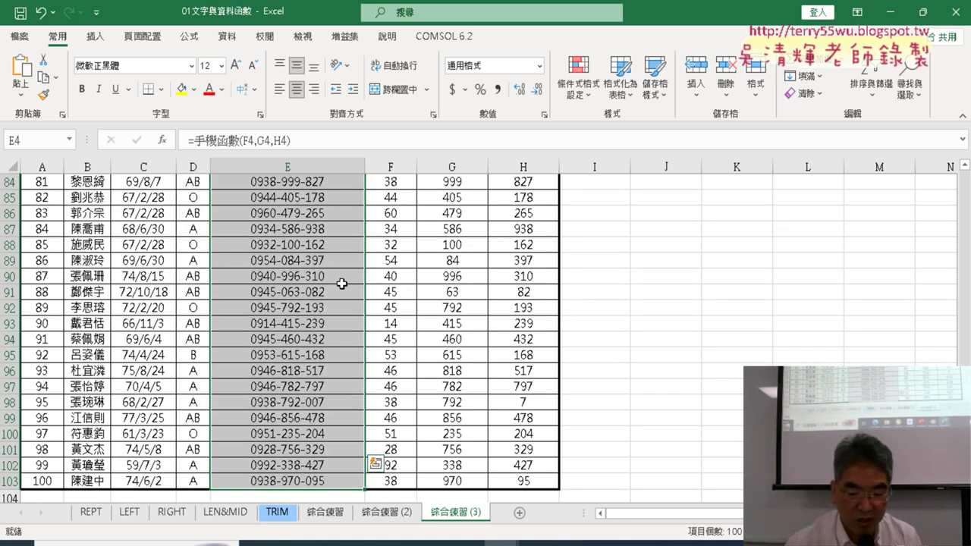
key(Delete)
key(ctrl+BackSpace)
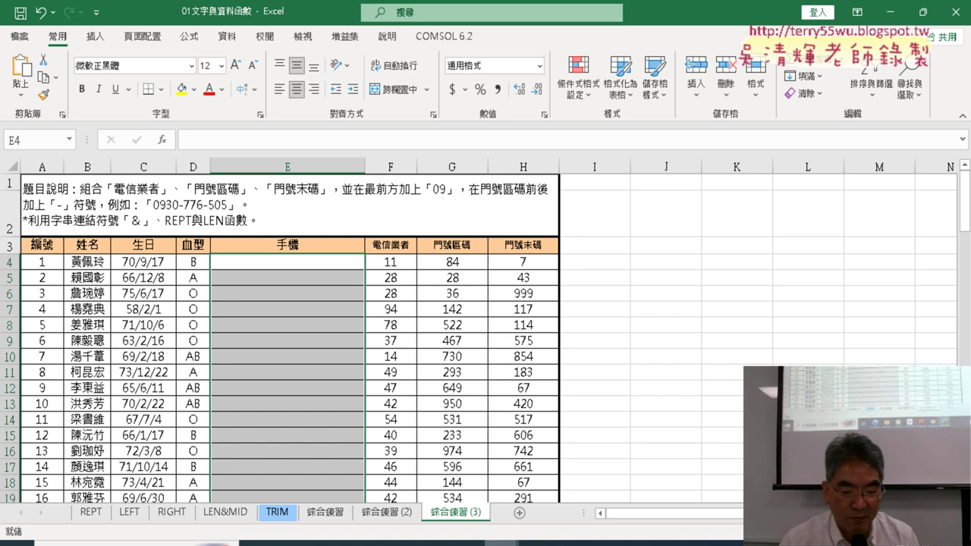
click(577, 455)
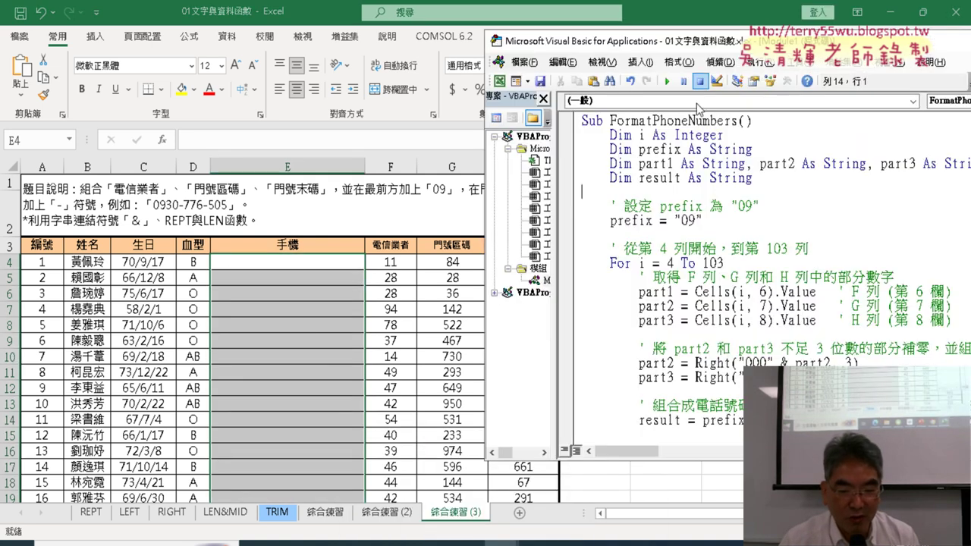
drag(682, 41, 630, 46)
click(595, 239)
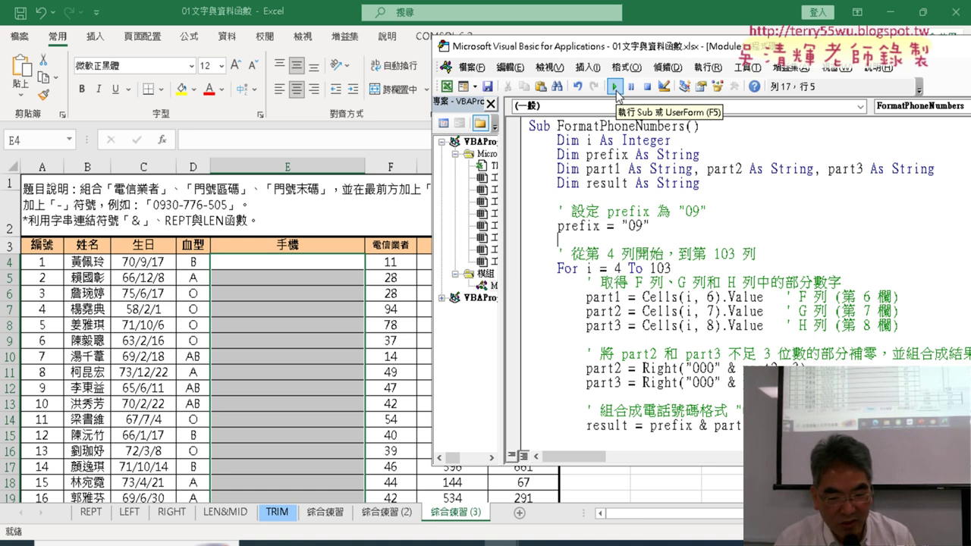
click(616, 88)
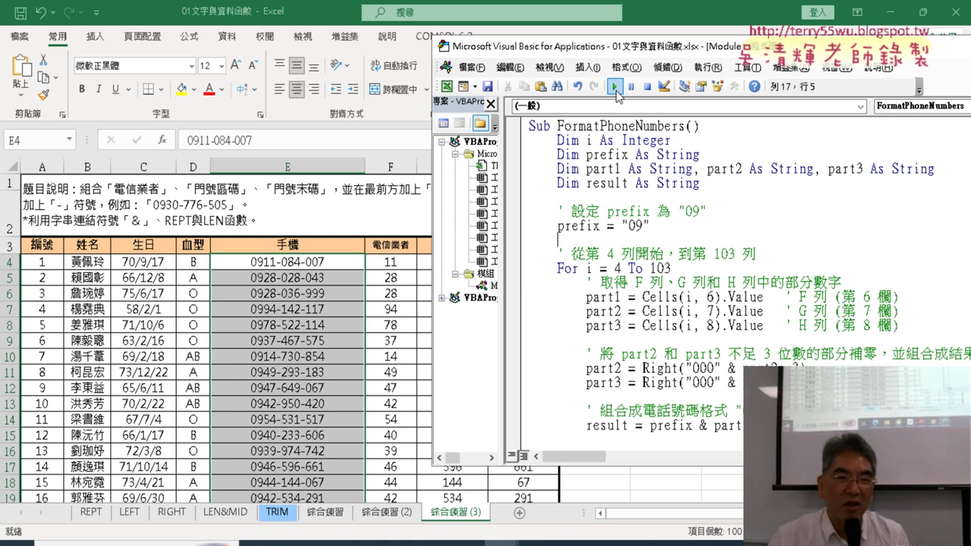
Step: Rearrange the editor beside the sheet and change the Sub name FormatPhoneNumbers to 手機
drag(436, 228, 146, 228)
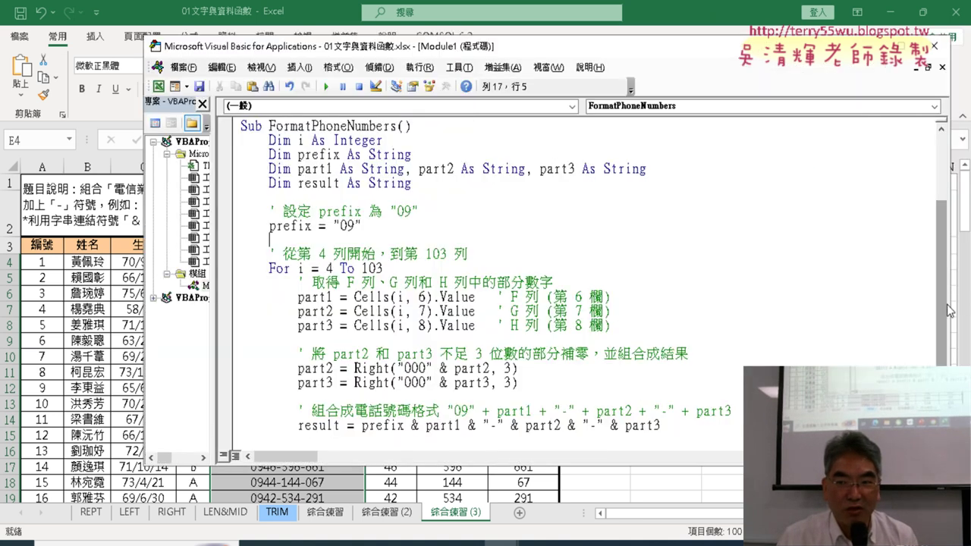
drag(961, 305, 698, 304)
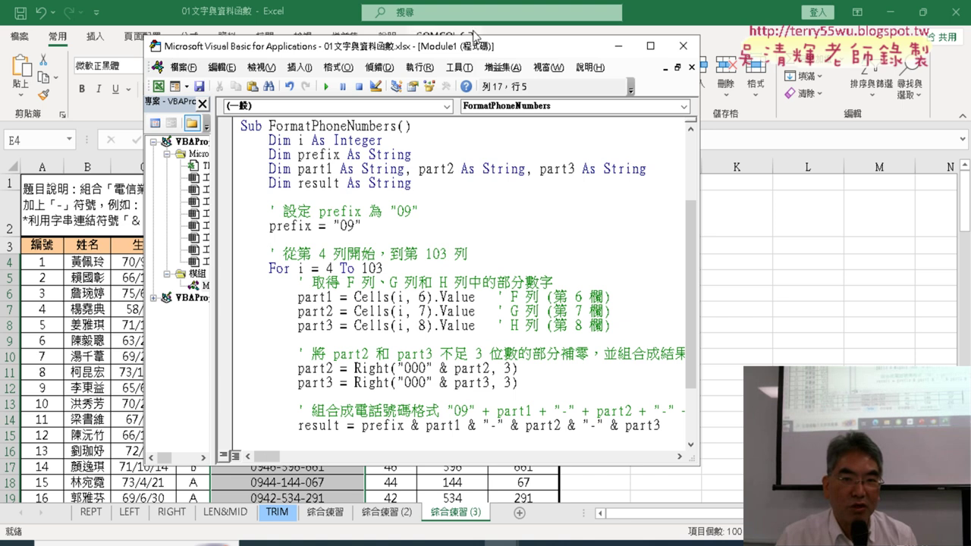
drag(472, 45, 721, 57)
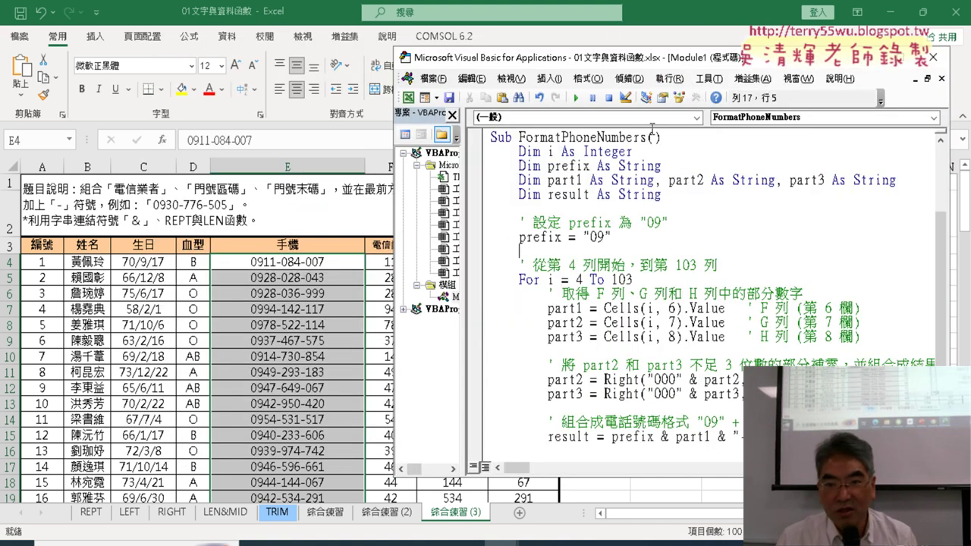
drag(519, 137, 647, 137)
text(ㄕㄡ)
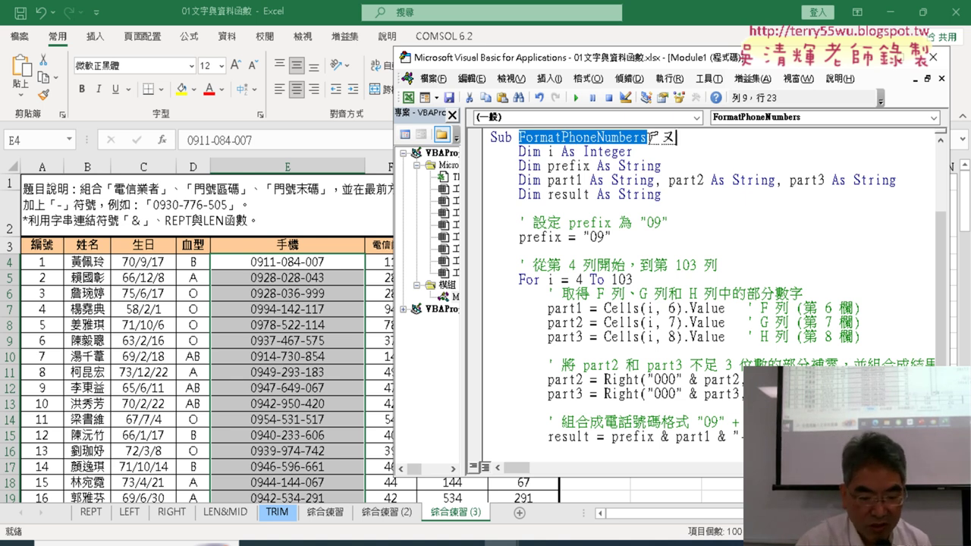
text(4)
text(r)
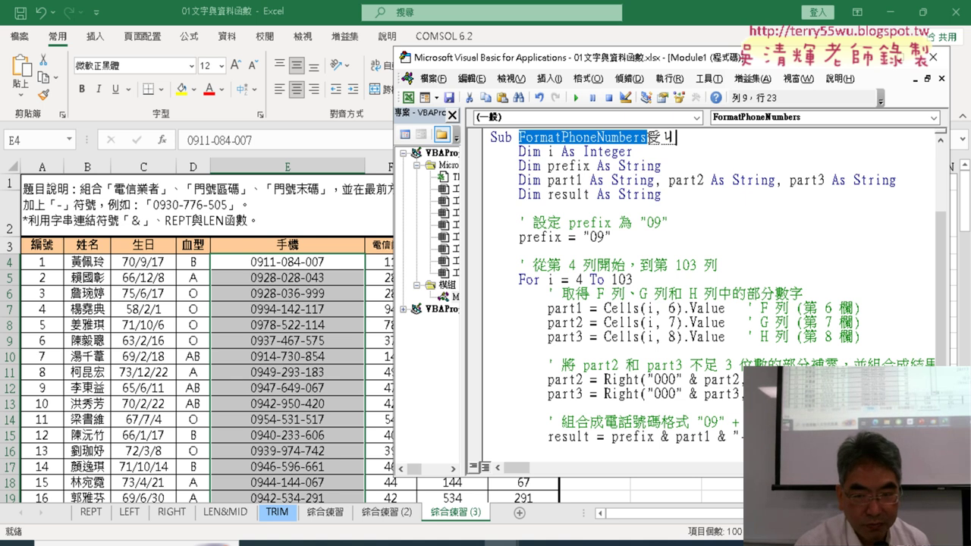
key(Escape)
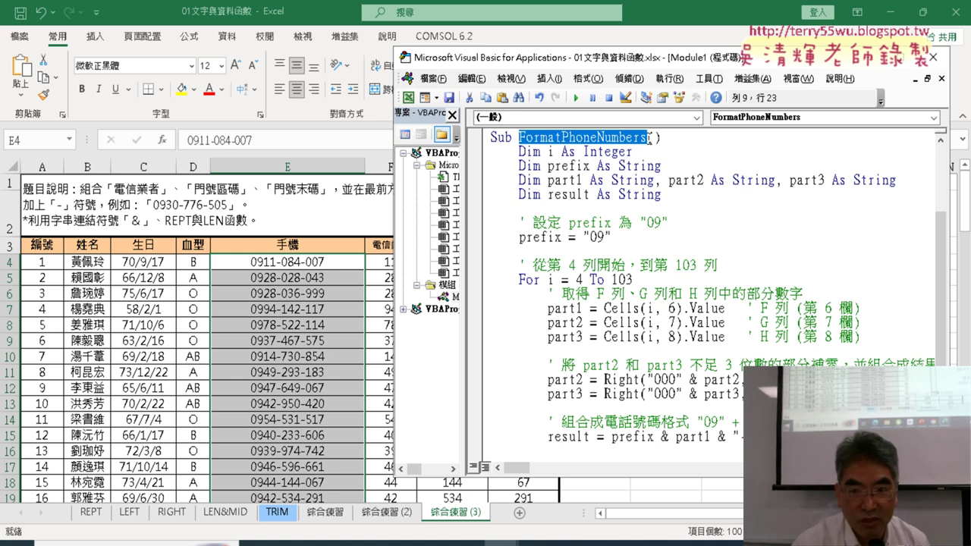
key(BackSpace)
text(g)
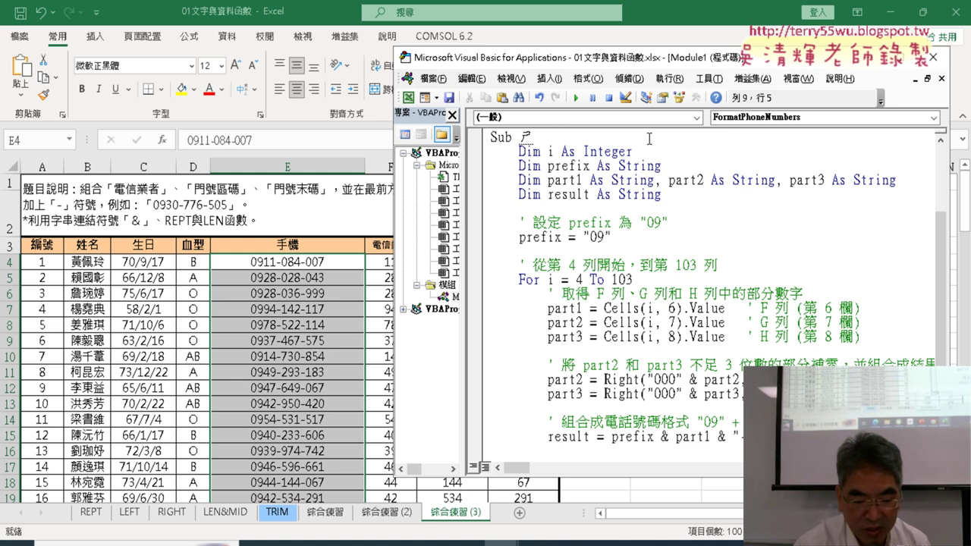
text(m3r)
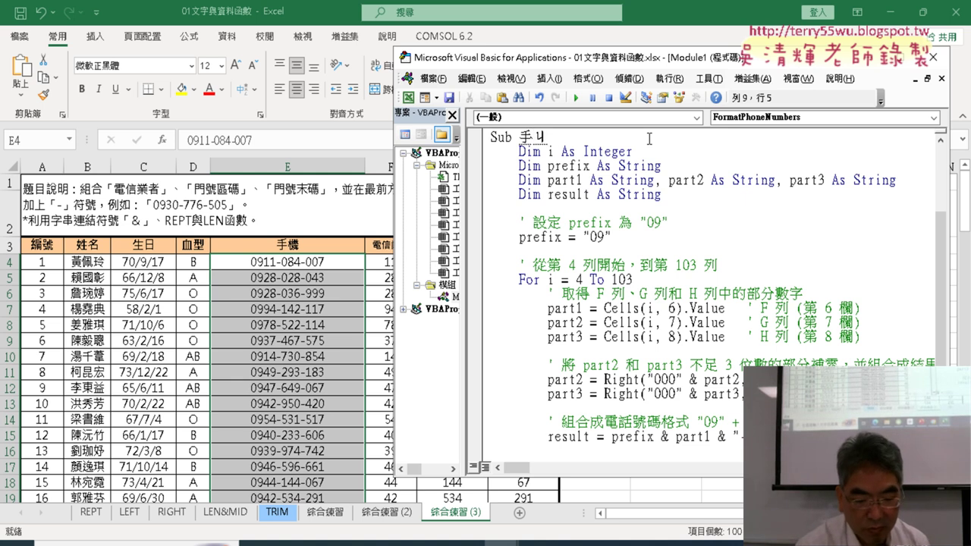
text(u)
key(space)
key(Return)
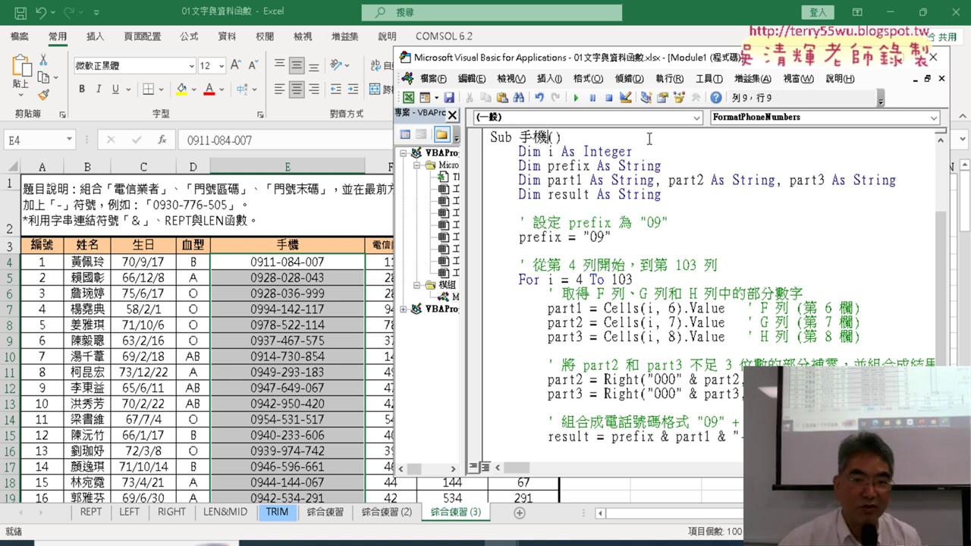
drag(549, 138, 520, 137)
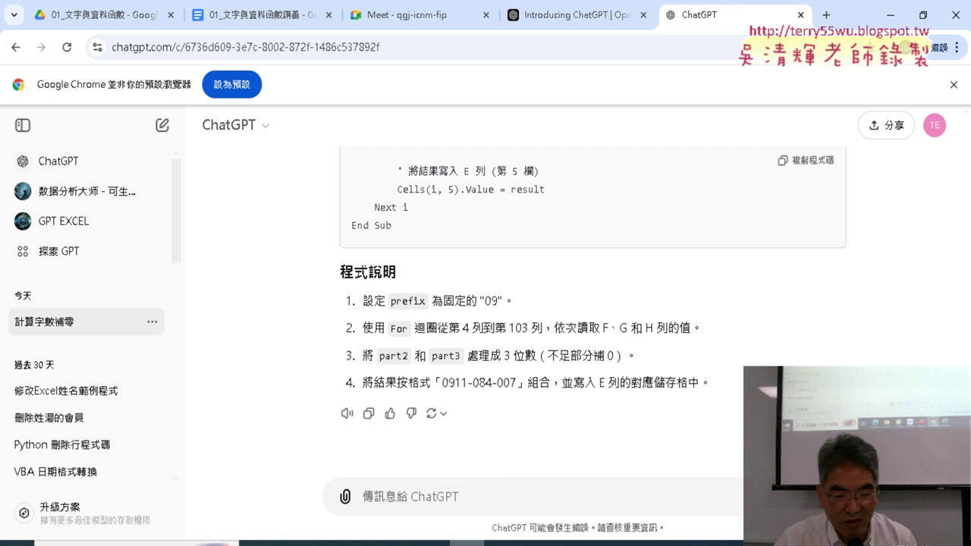
Step: Select the notes' question about clearing E4:E103 in Google Docs, then return to ChatGPT
click(467, 543)
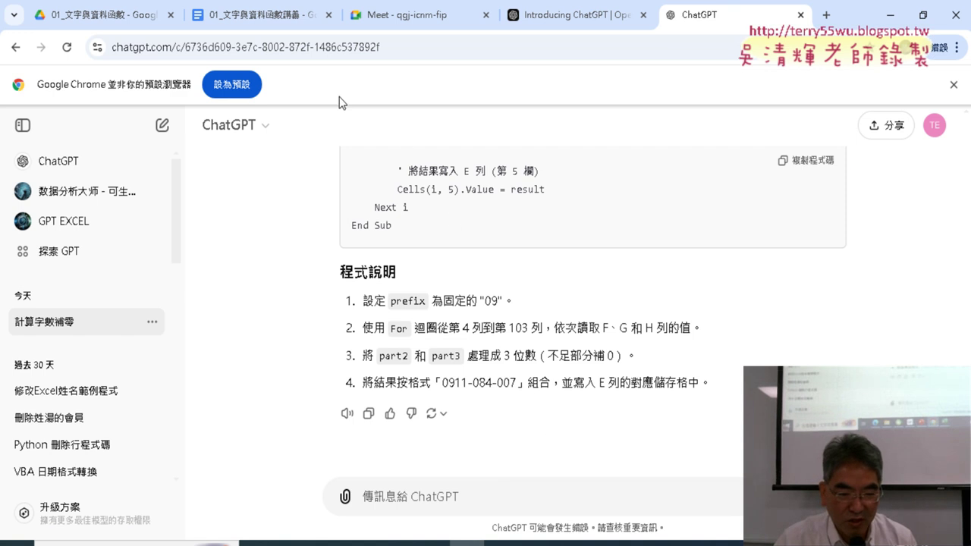
click(250, 14)
scroll(429, 234, down, 3)
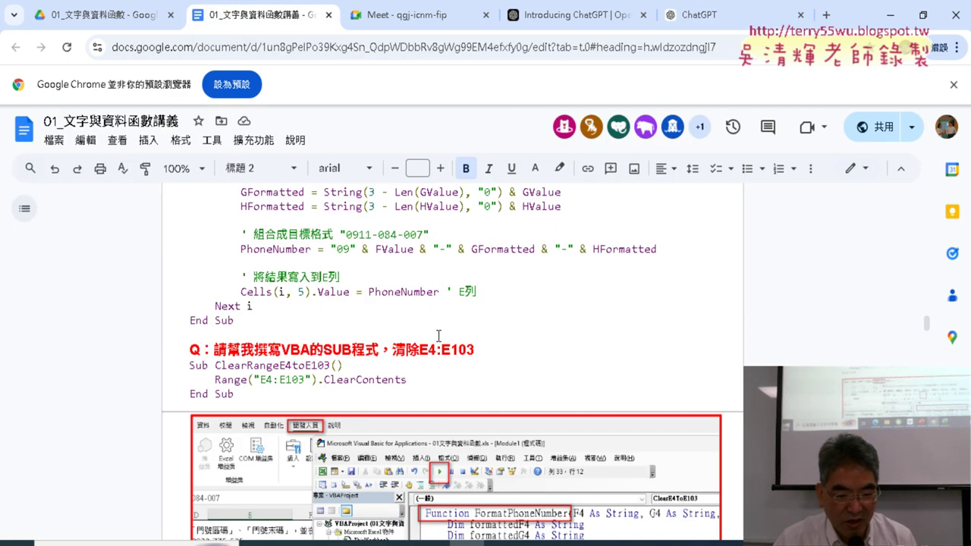
drag(220, 345, 472, 349)
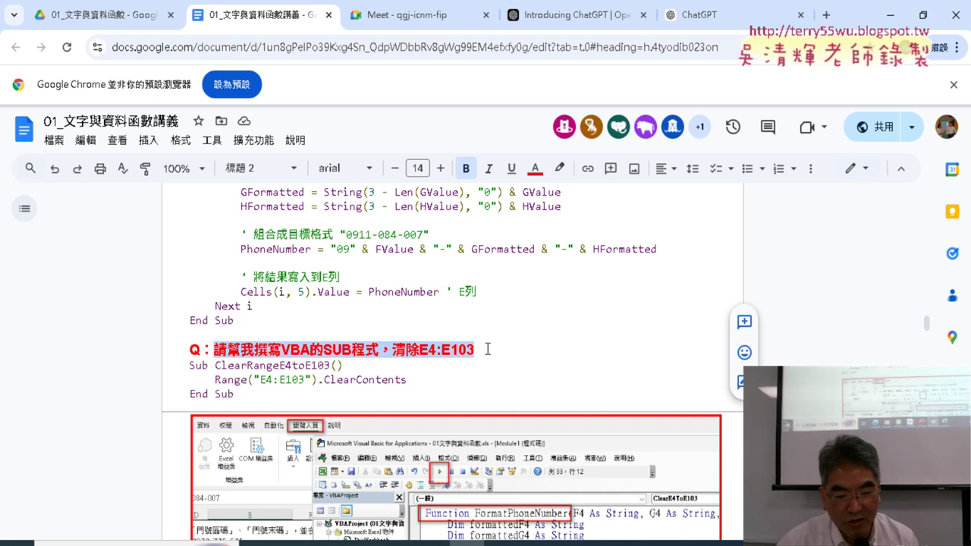
key(ctrl+5)
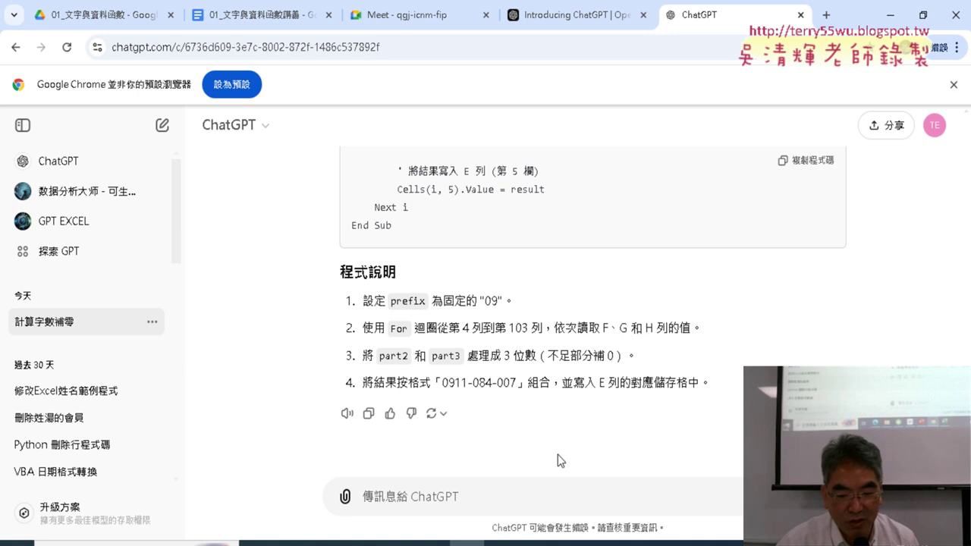
Step: Paste and send the E4:E103 clearing question to ChatGPT
click(527, 498)
text(請幫我撰寫VBA的SUB程式，清除E4:E103)
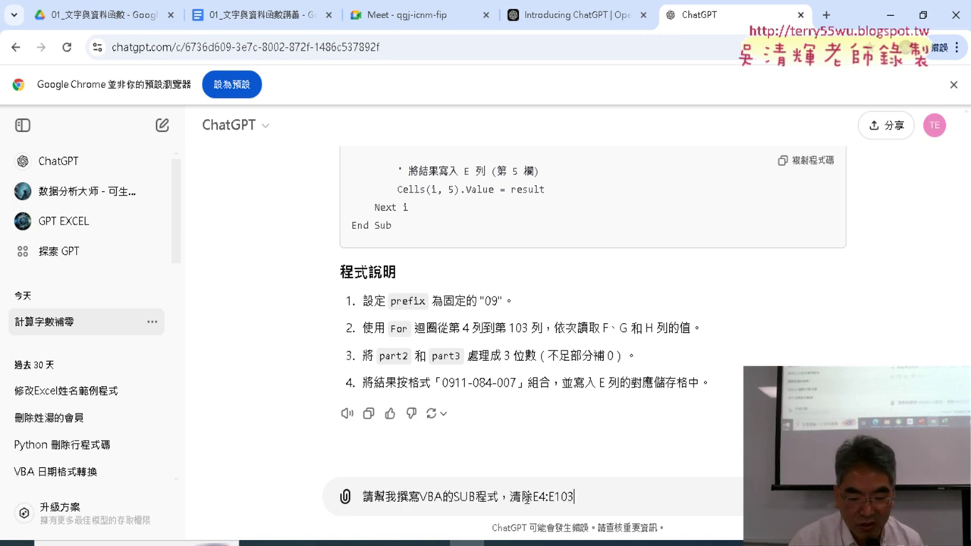
key(Return)
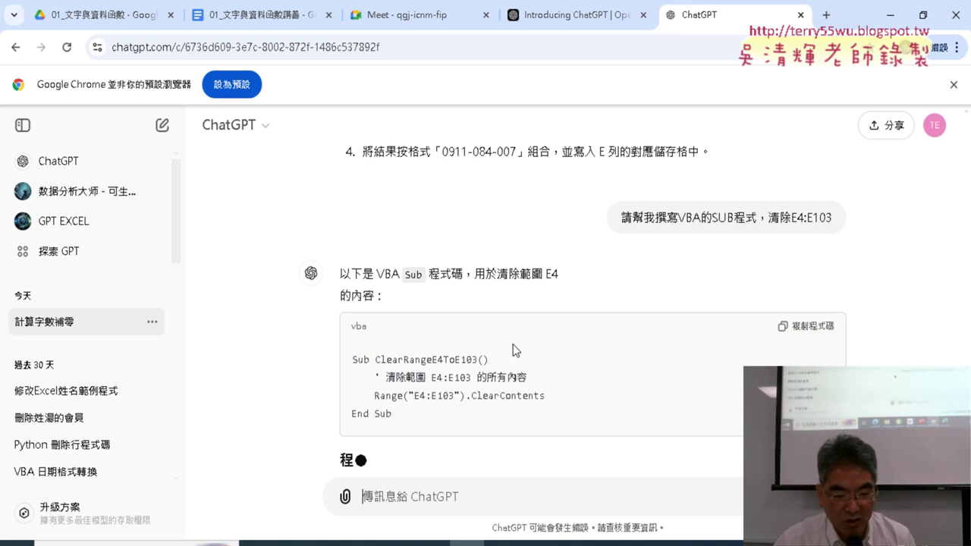
Step: Copy the returned ClearRangeE4ToE103 code, then bring the VBA editor back
drag(551, 333, 378, 322)
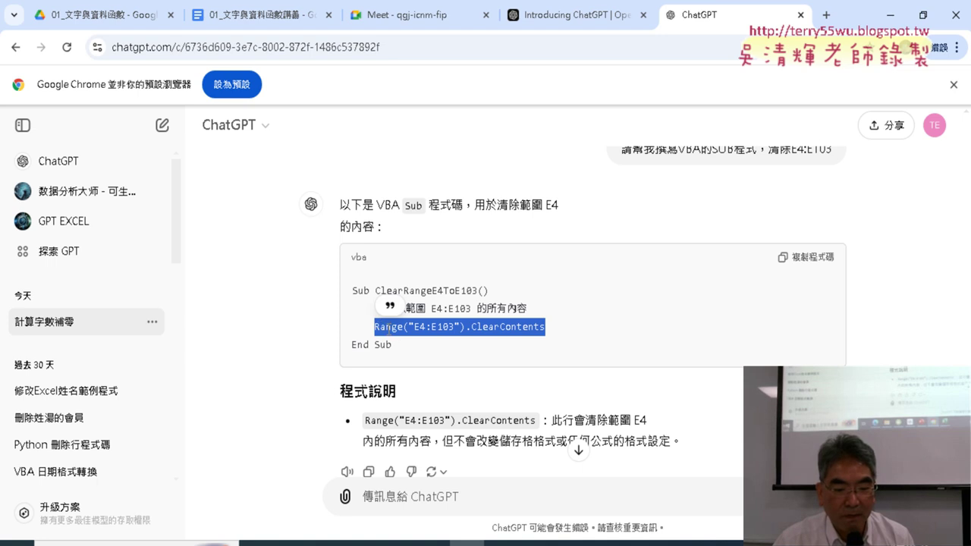
drag(555, 331, 471, 326)
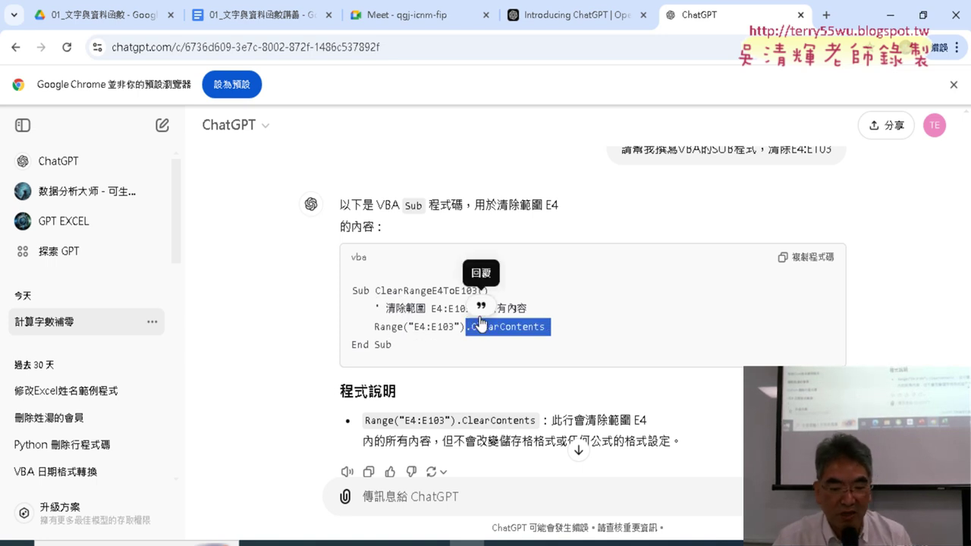
drag(394, 363, 348, 294)
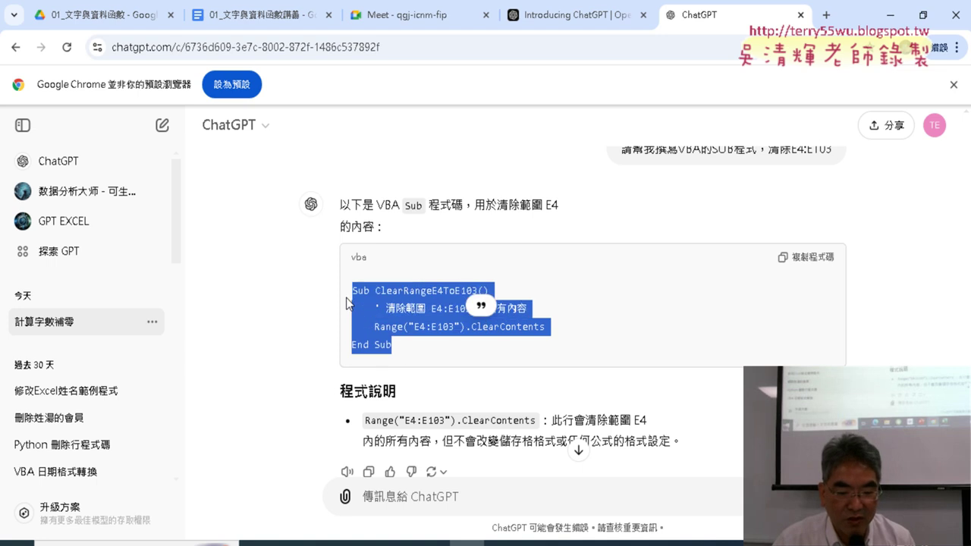
right_click(381, 305)
click(407, 322)
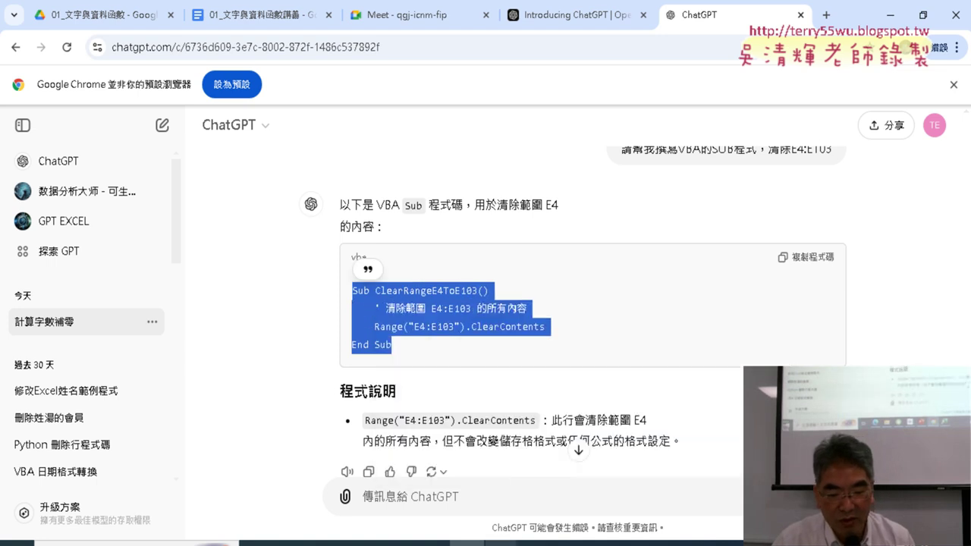
click(584, 501)
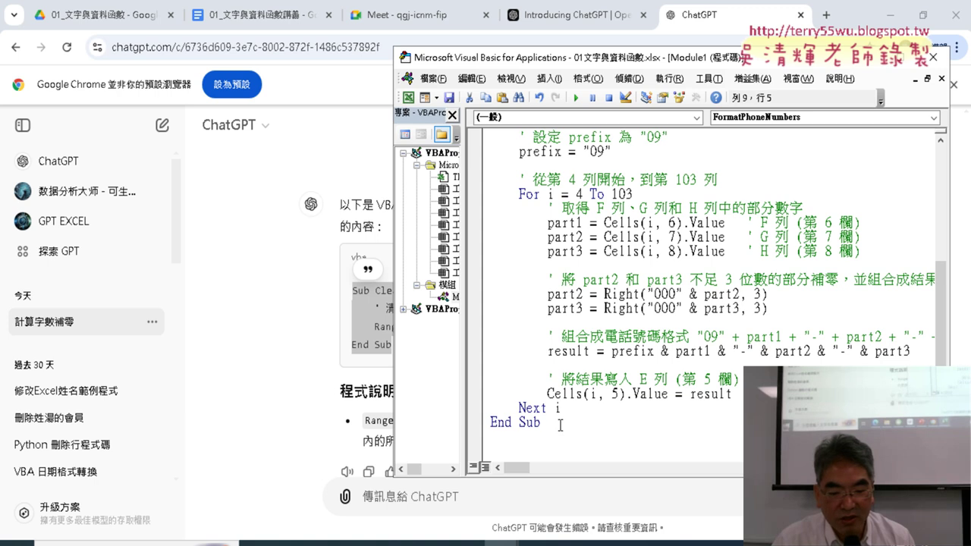
Step: Paste the ClearRangeE4ToE103 Sub below 手機 and test-run both macros
click(500, 444)
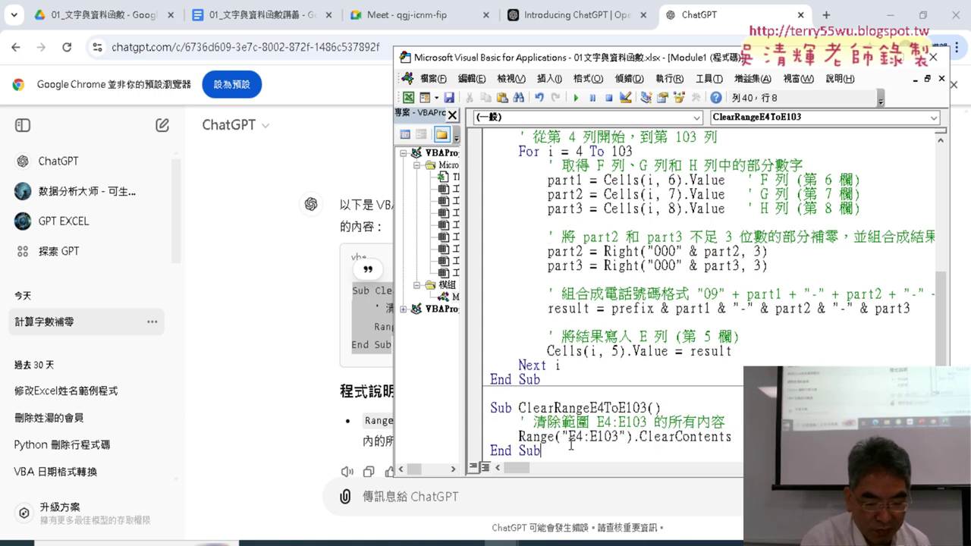
key(ctrl+v)
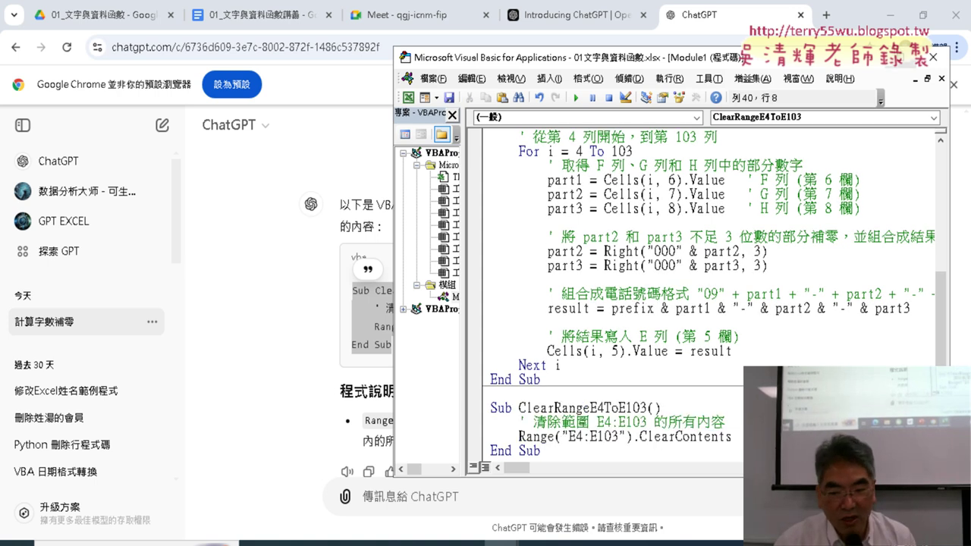
click(888, 15)
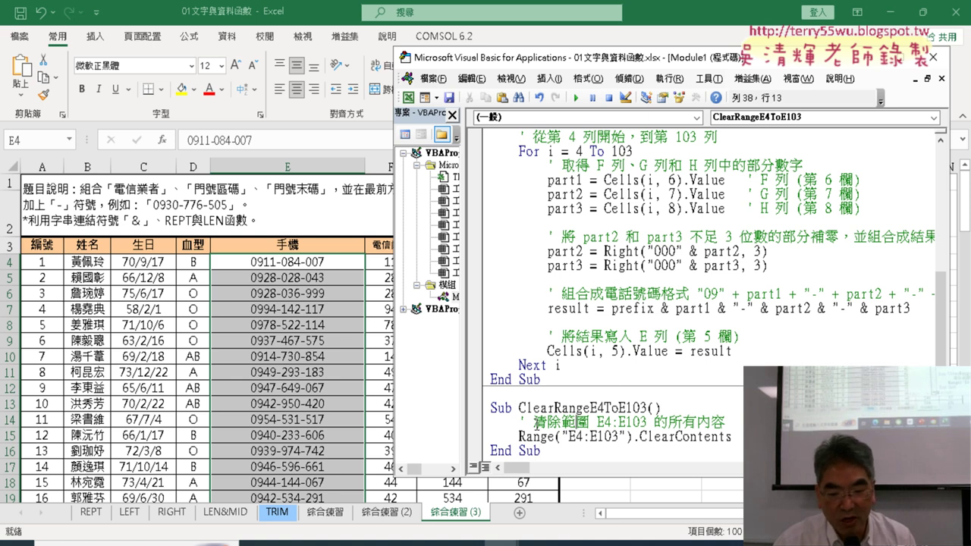
click(576, 98)
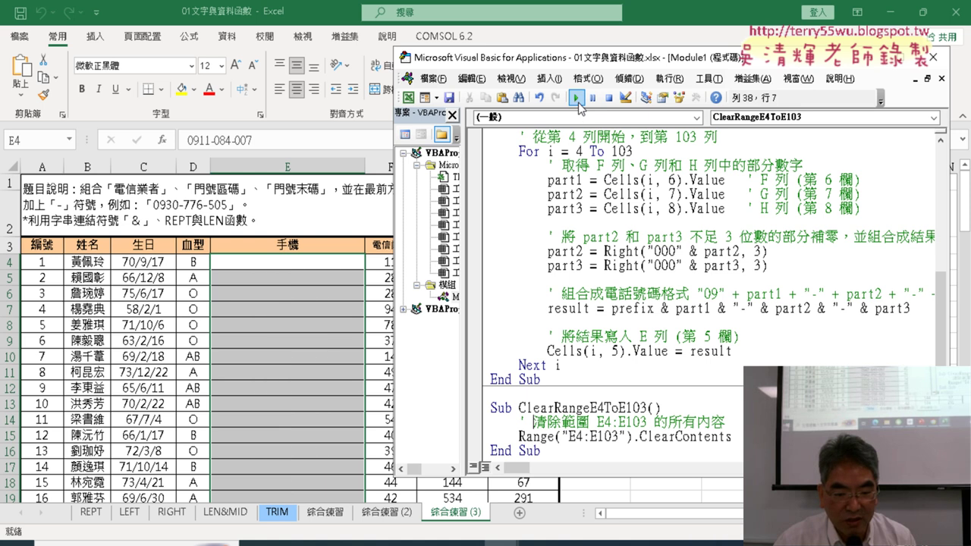
click(569, 208)
click(576, 98)
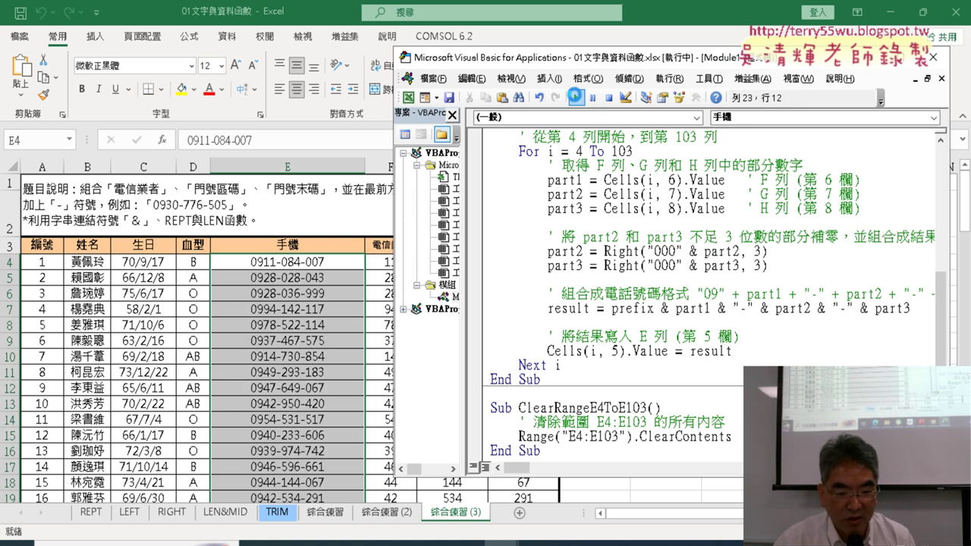
click(556, 422)
click(576, 98)
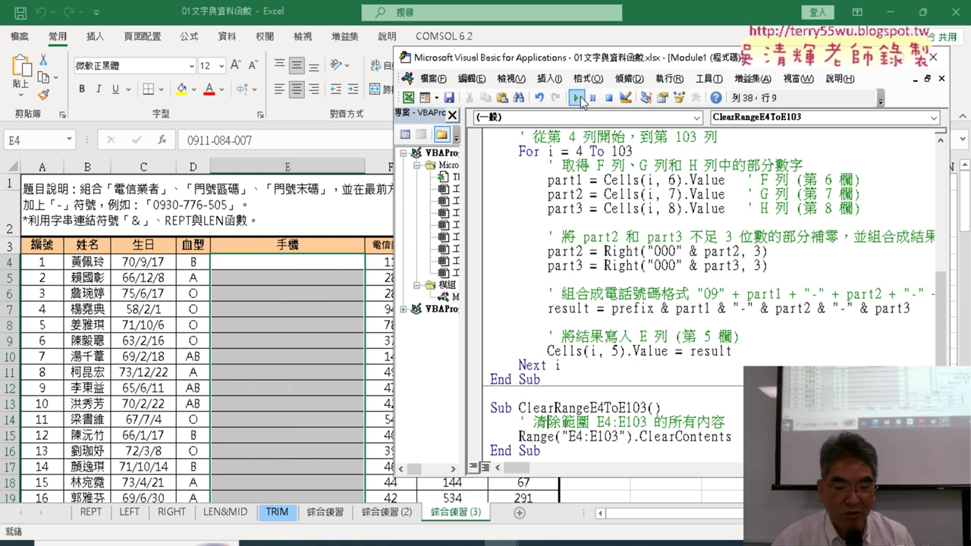
Step: Rename ClearRangeE4ToE103 to 清除, using the word from its comment
drag(520, 407, 647, 407)
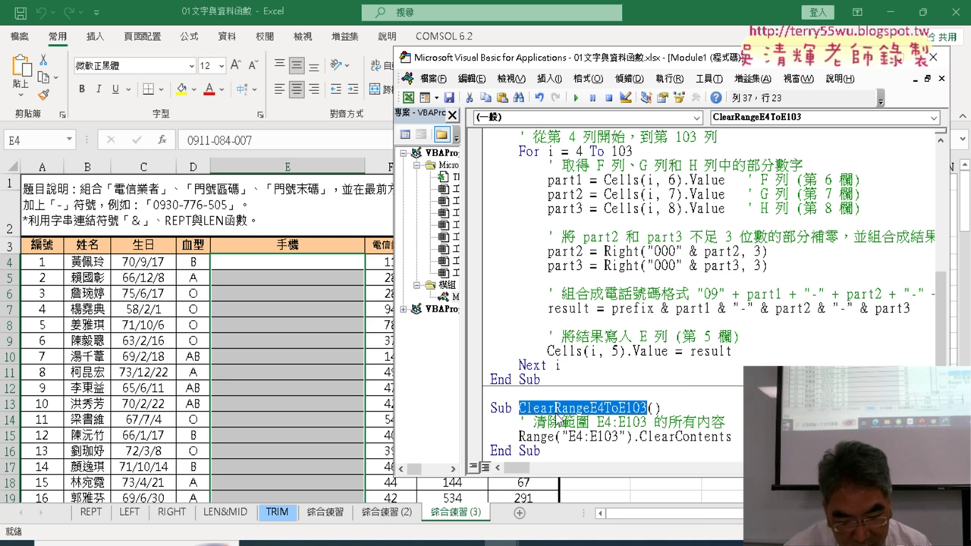
mouse_move(549, 421)
mouse_down()
mouse_move(561, 422)
mouse_move(534, 422)
mouse_up()
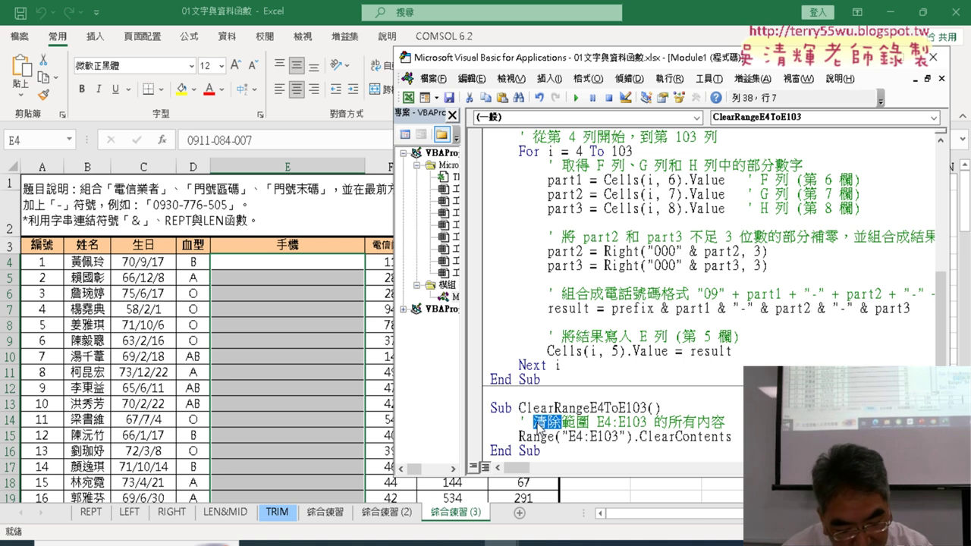
drag(650, 407, 518, 407)
key(ctrl+v)
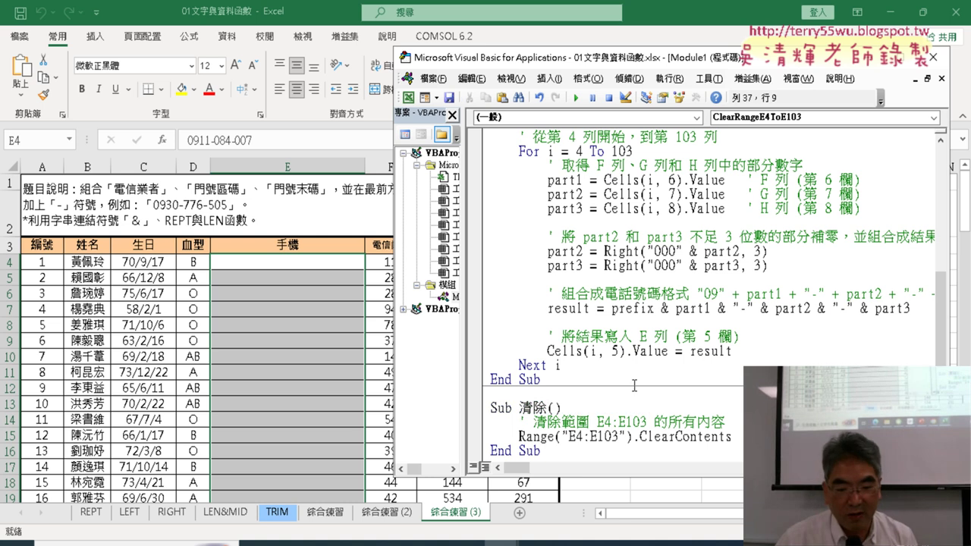
Step: Run 手機 to fill column E, run 清除 to empty it, then close the editor
scroll(631, 299, up, 4)
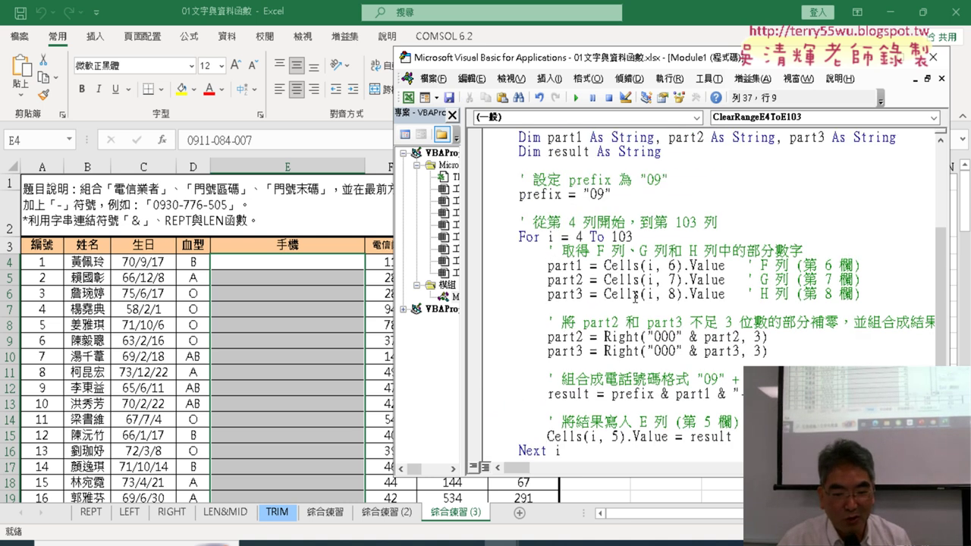
click(636, 283)
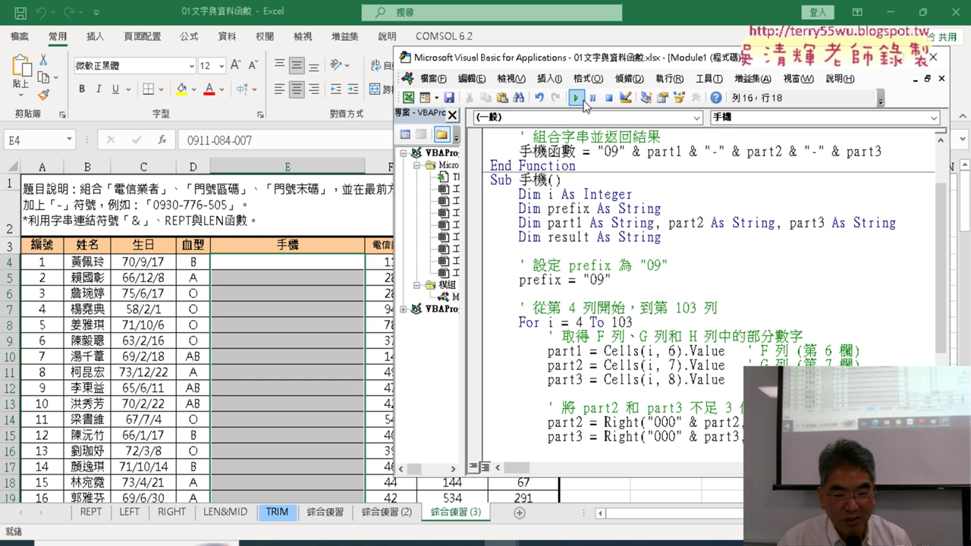
click(576, 98)
scroll(643, 311, down, 4)
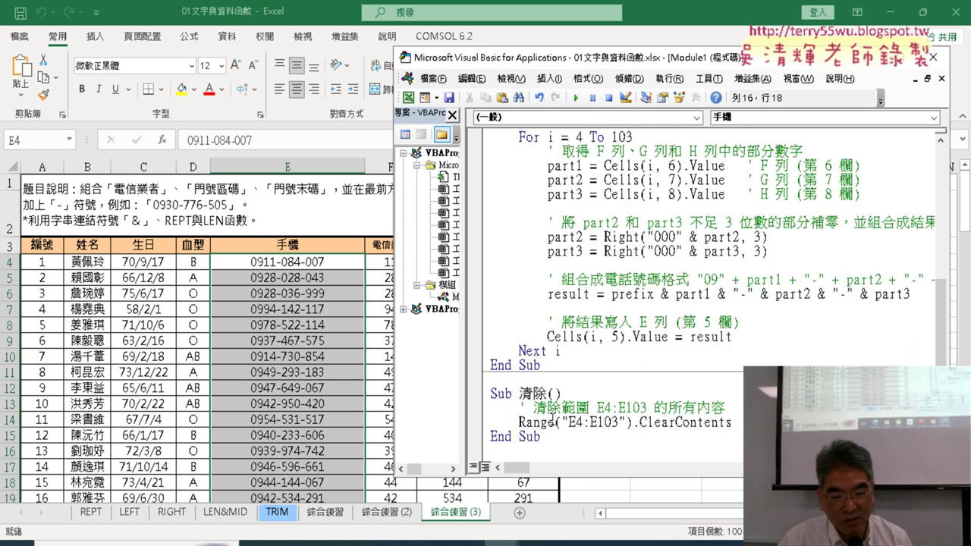
click(576, 98)
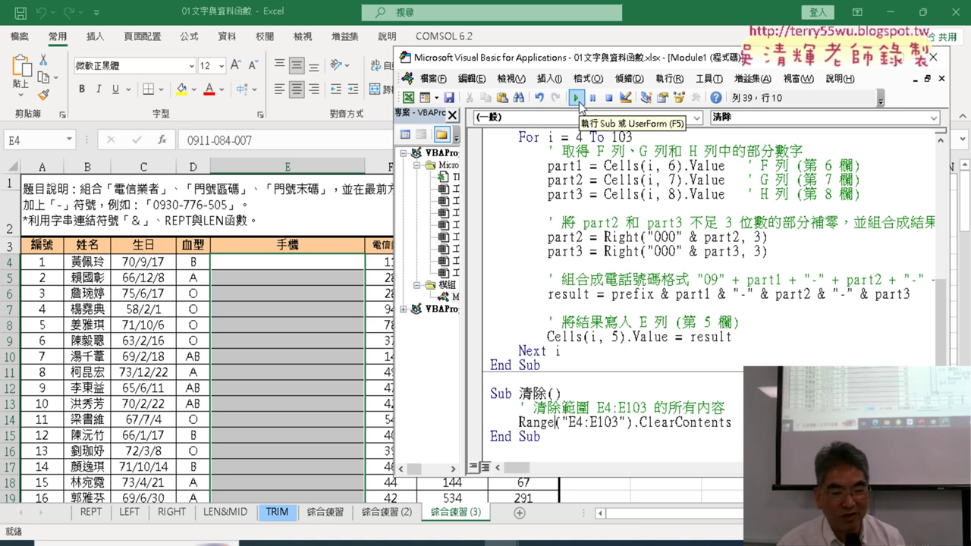
click(932, 56)
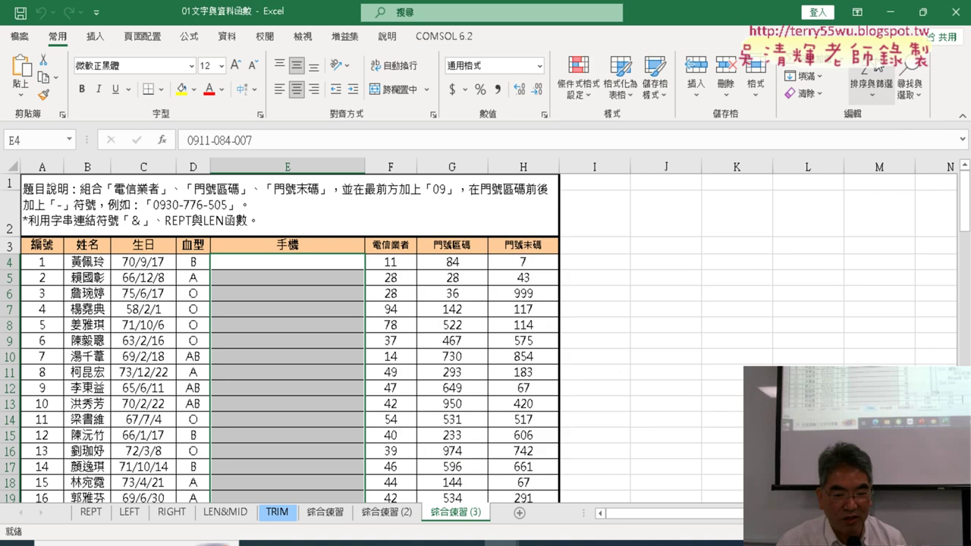
click(648, 344)
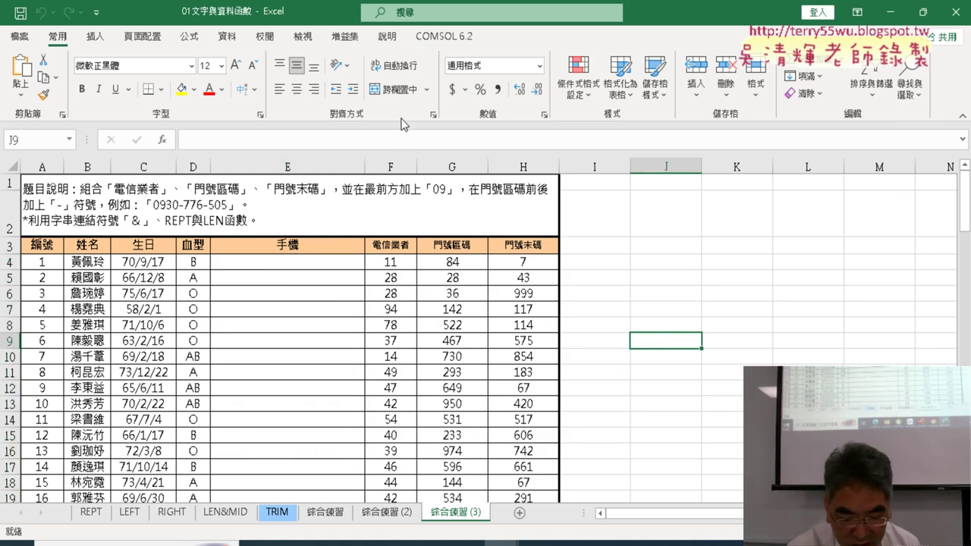
Step: Reopen the editor with Alt+F11 and rerun 手機, then 清除 on E4:E103
key(alt+F11)
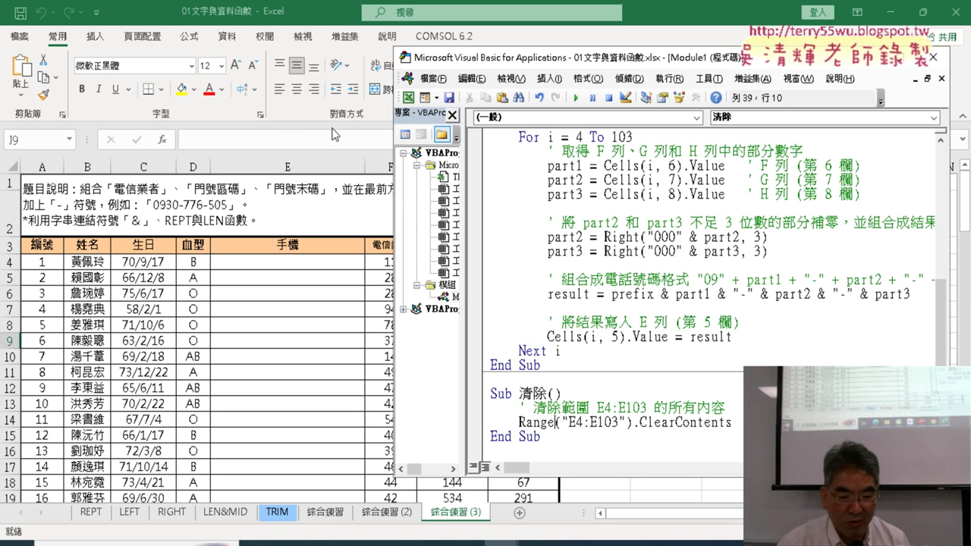
scroll(633, 262, up, 4)
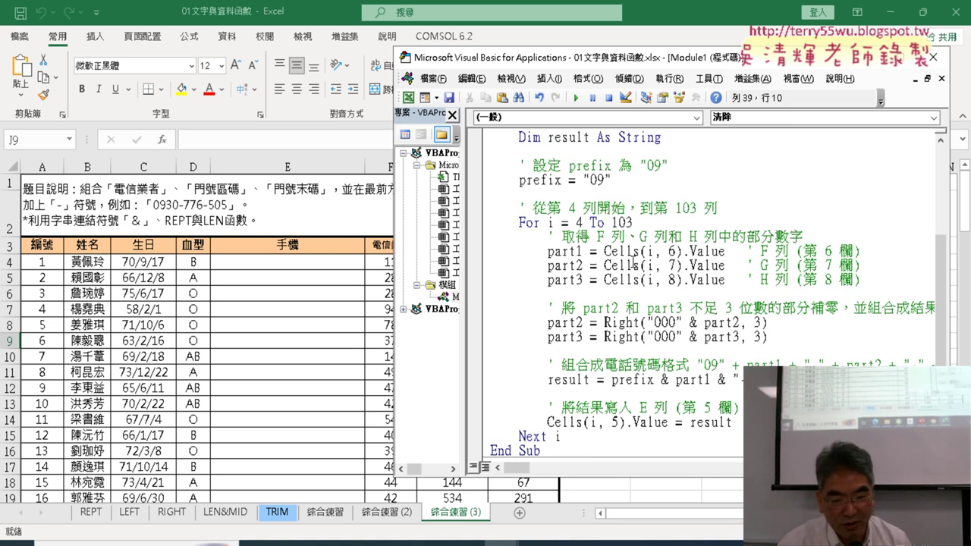
click(613, 265)
click(575, 97)
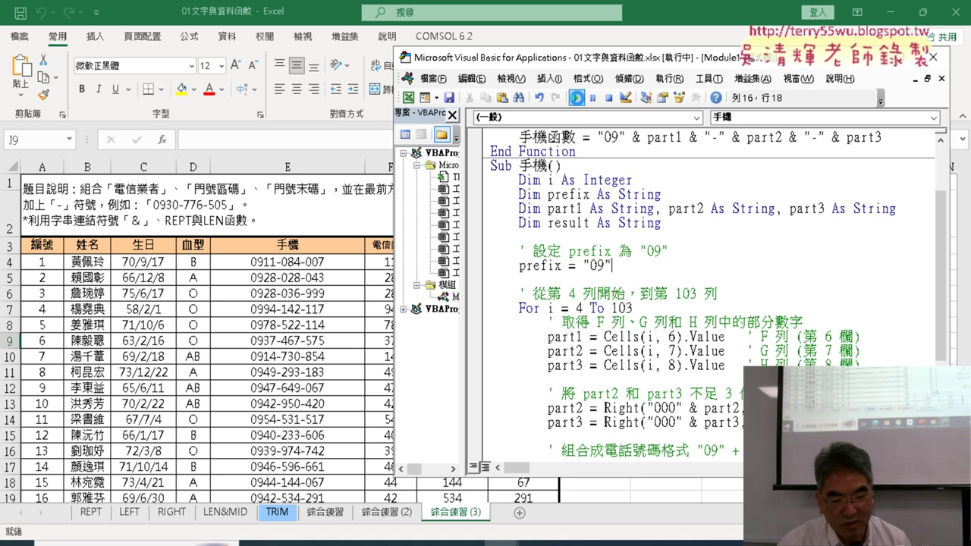
scroll(624, 222, down, 2)
scroll(623, 223, down, 2)
click(599, 422)
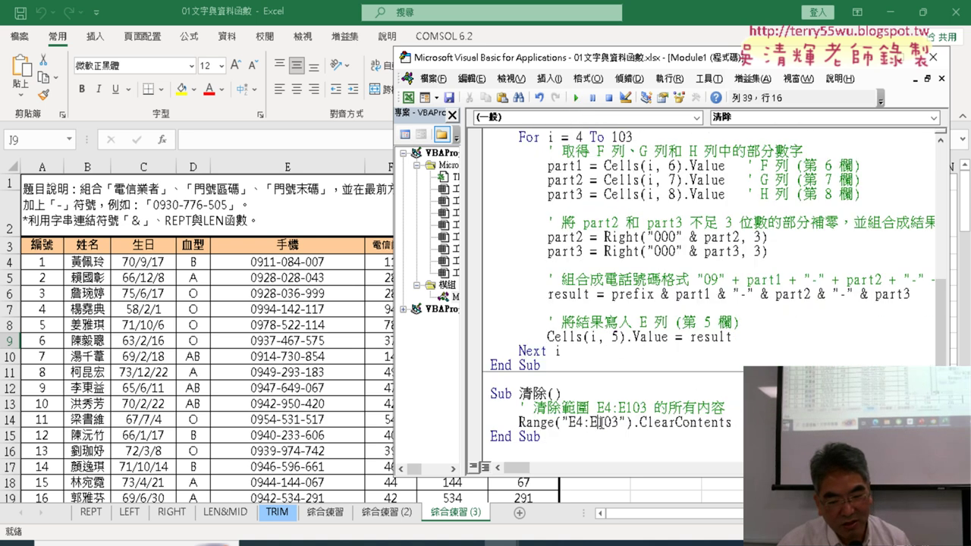
click(575, 97)
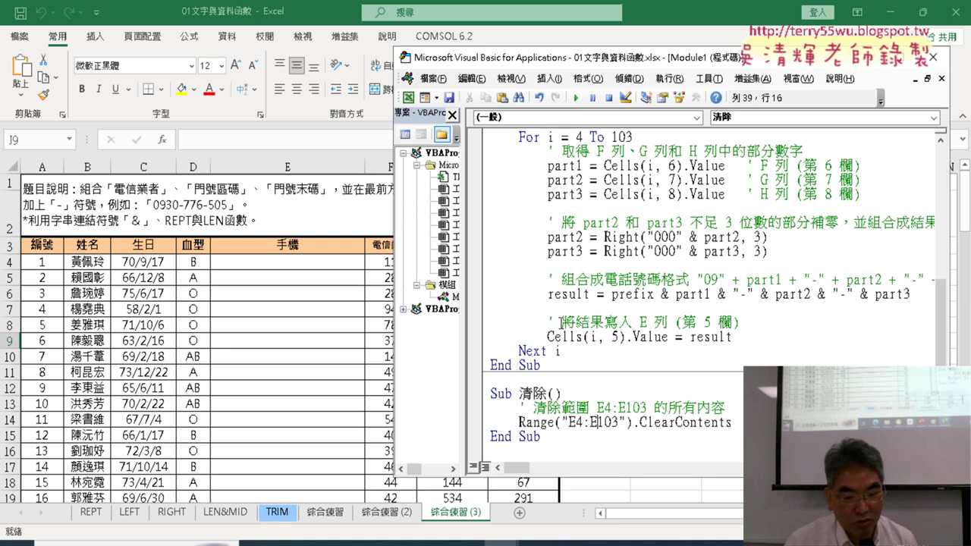
Step: Highlight the Sub 手機 and Sub 清除 headers, then move the editor aside for the sheet
scroll(577, 300, up, 2)
scroll(583, 297, up, 4)
click(586, 296)
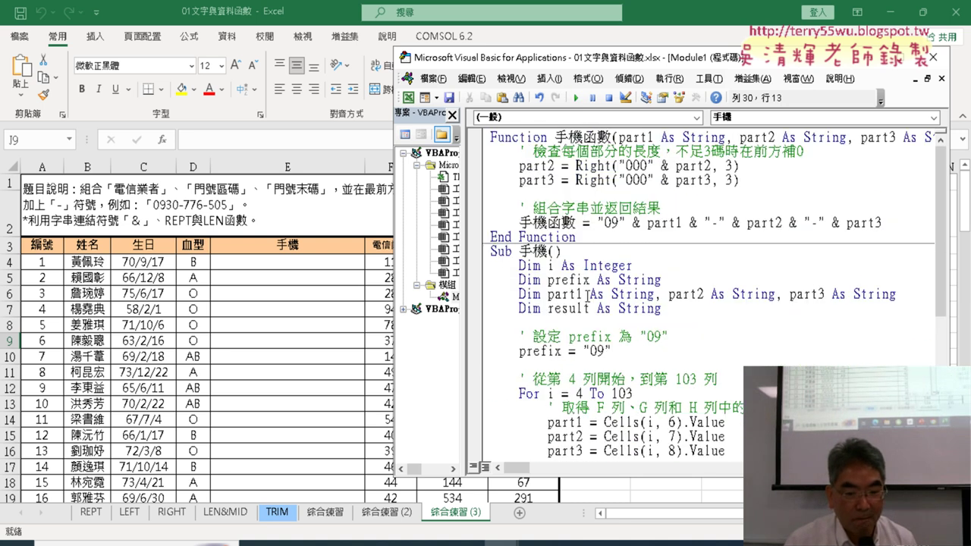
drag(492, 250, 561, 251)
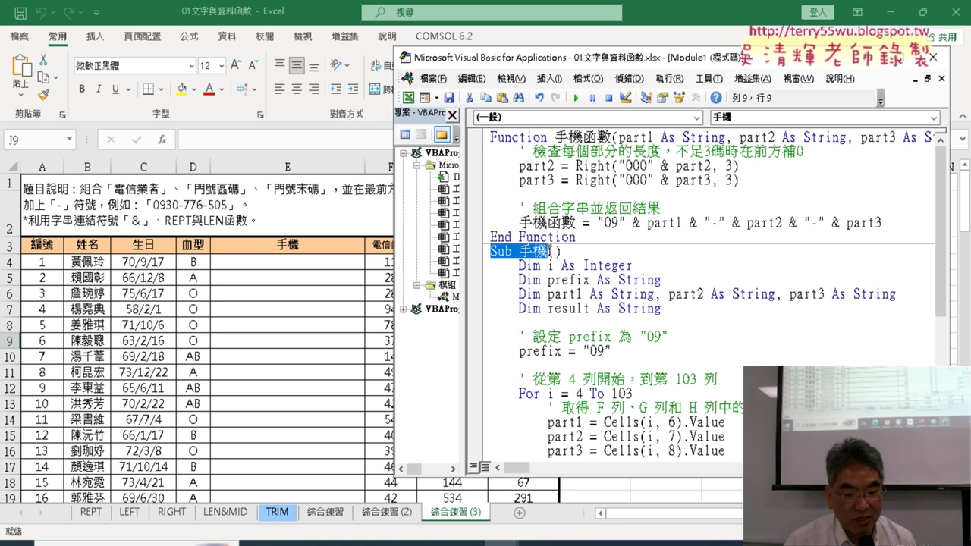
scroll(580, 299, down, 4)
scroll(587, 316, down, 2)
drag(491, 393, 547, 394)
drag(705, 61, 313, 66)
click(647, 239)
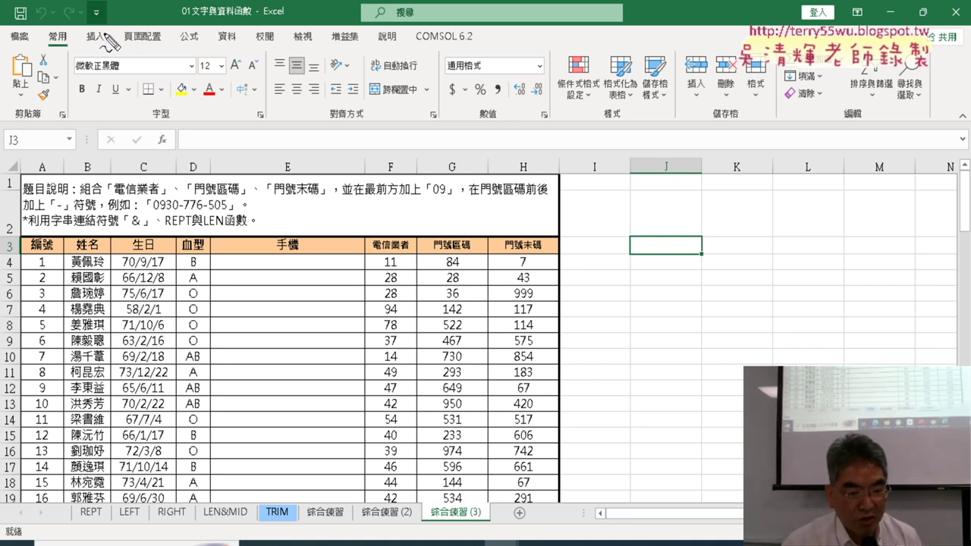
Step: Open the 自訂快速存取工具列 dropdown menu in the title bar
drag(111, 9, 104, 6)
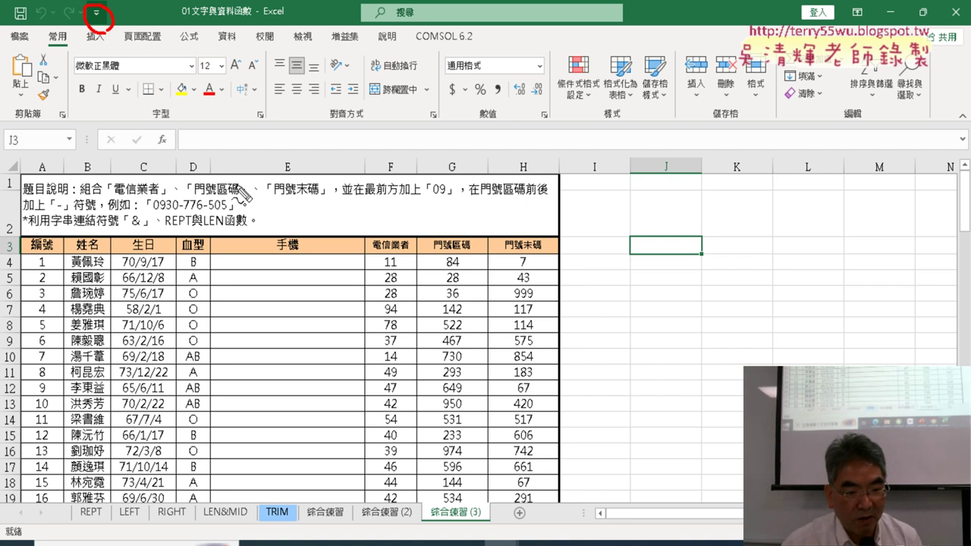
mouse_move(241, 196)
mouse_down()
mouse_move(110, 32)
mouse_move(141, 30)
mouse_up()
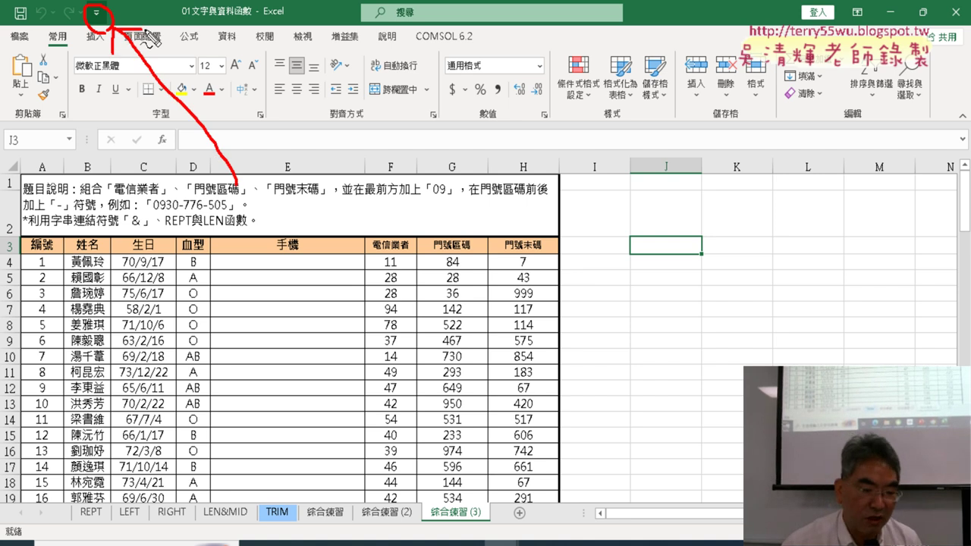
key(Escape)
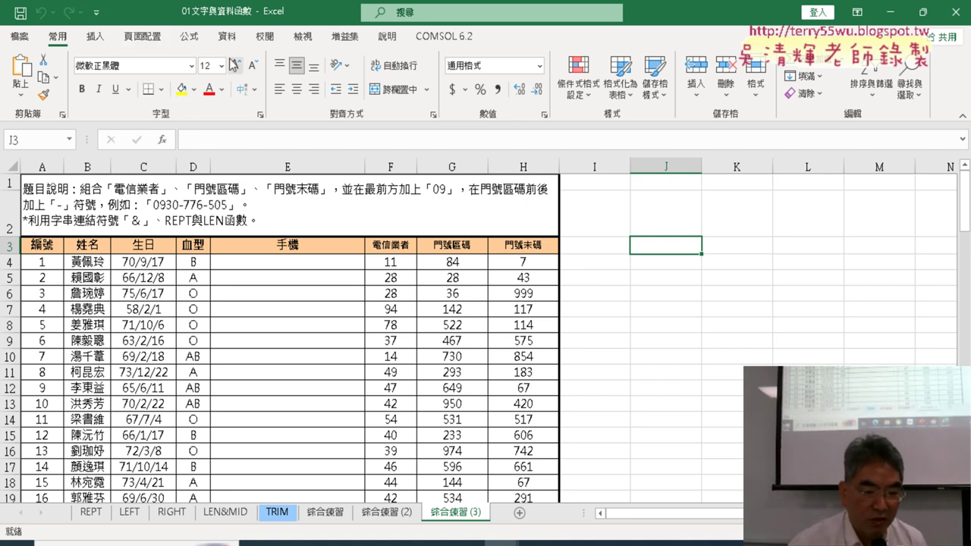
click(96, 12)
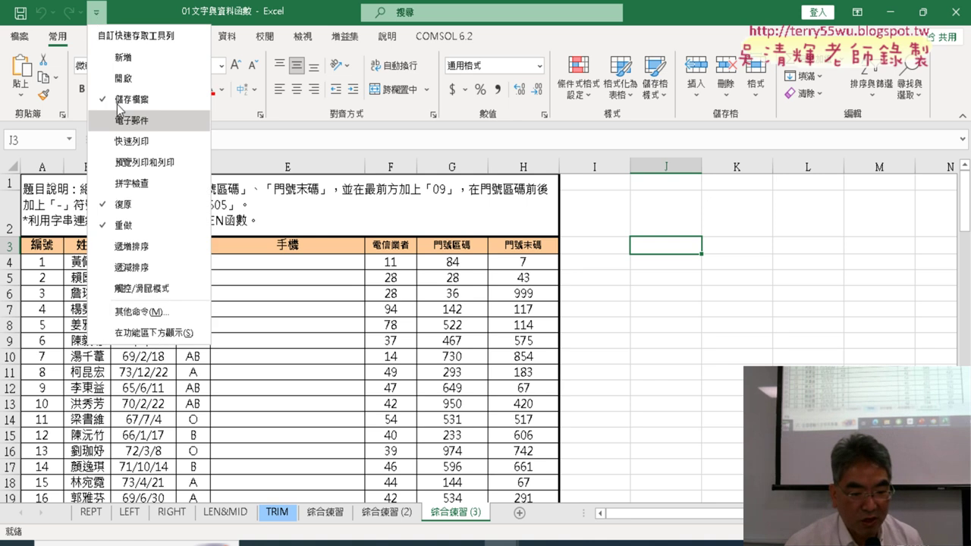
Step: Check 開發人員 under Customize Ribbon in Excel Options and apply
click(162, 314)
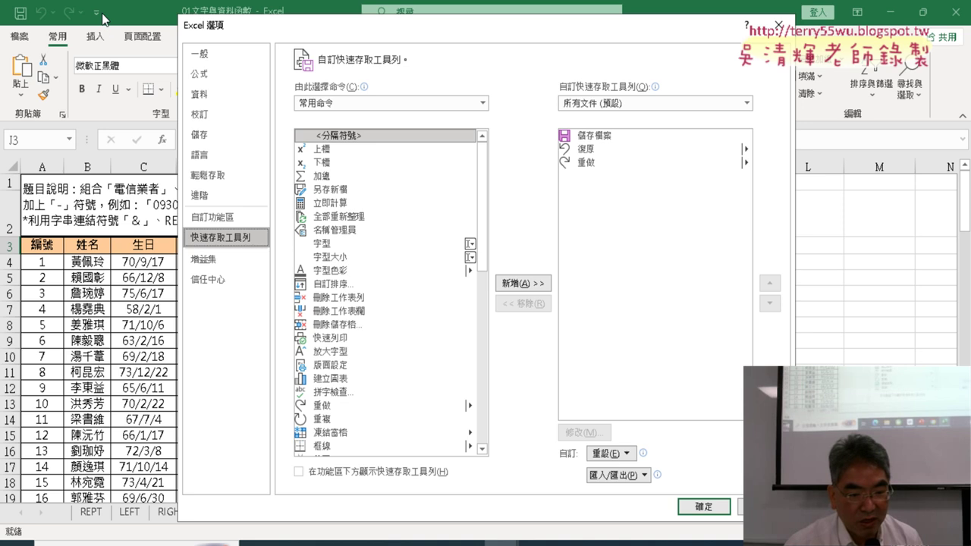
click(218, 220)
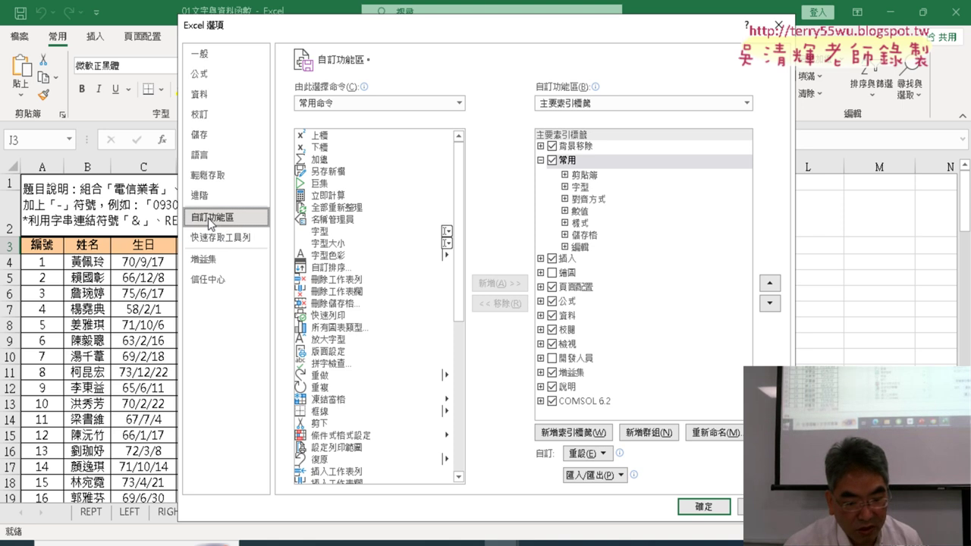
click(552, 360)
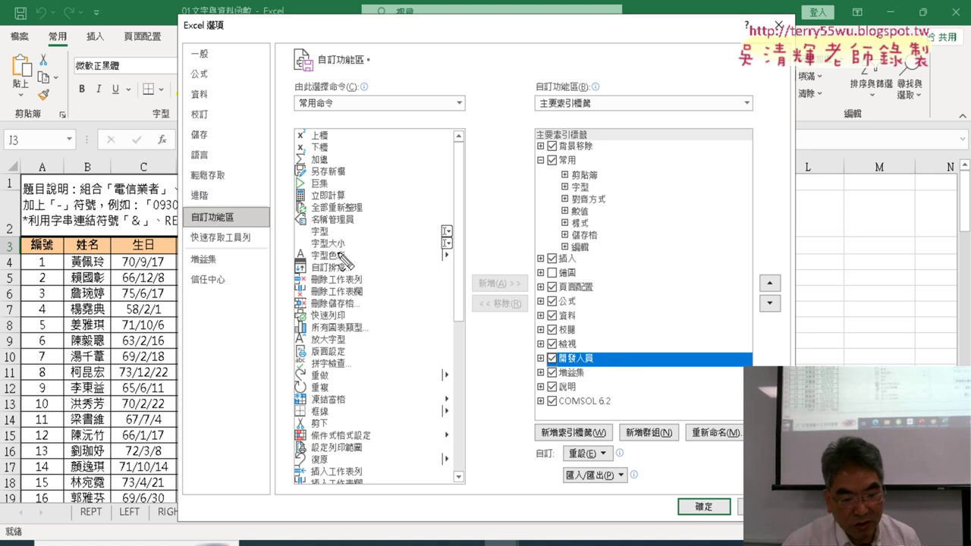
drag(254, 226, 262, 216)
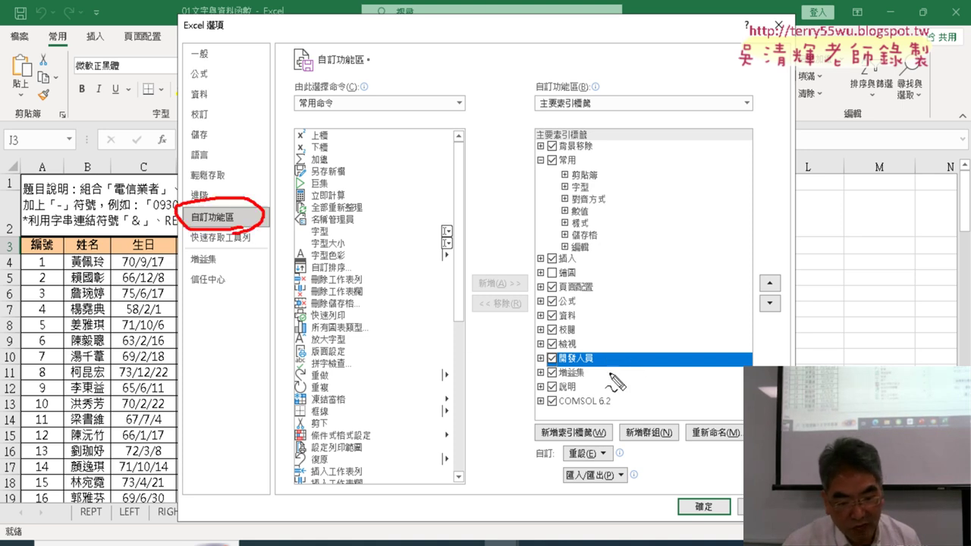
drag(607, 370, 591, 362)
mouse_move(271, 228)
mouse_down()
mouse_move(302, 255)
mouse_move(512, 349)
mouse_move(492, 364)
mouse_up()
mouse_move(727, 493)
mouse_down()
mouse_move(716, 540)
mouse_move(728, 522)
mouse_up()
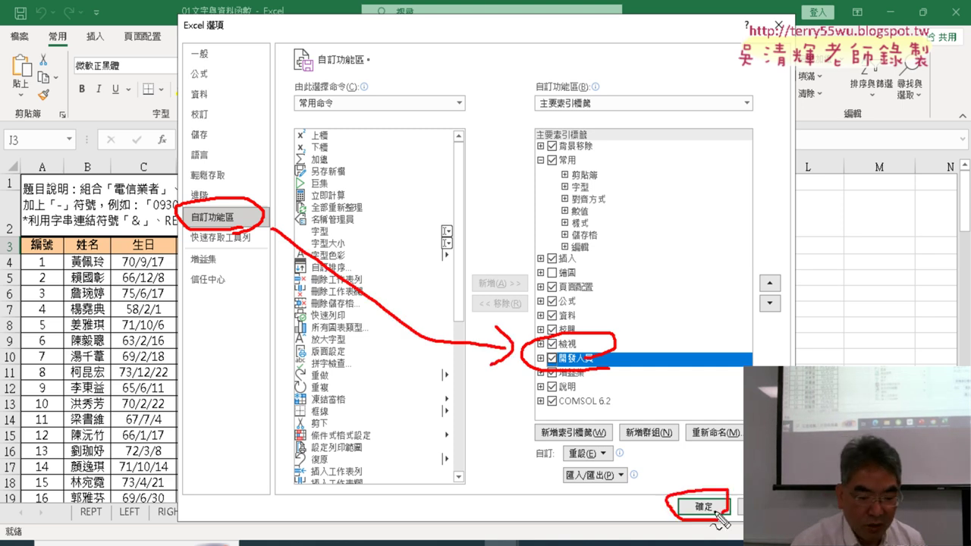
key(Escape)
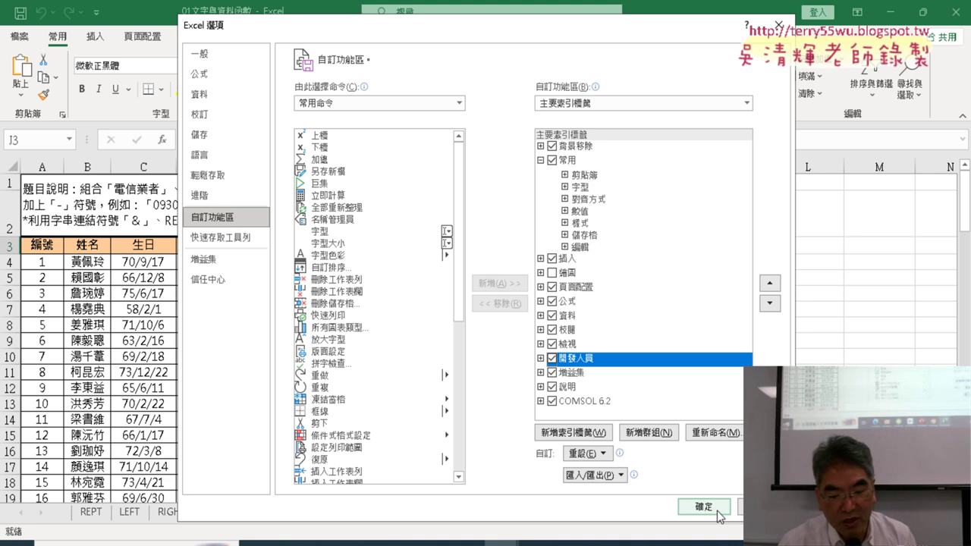
click(714, 511)
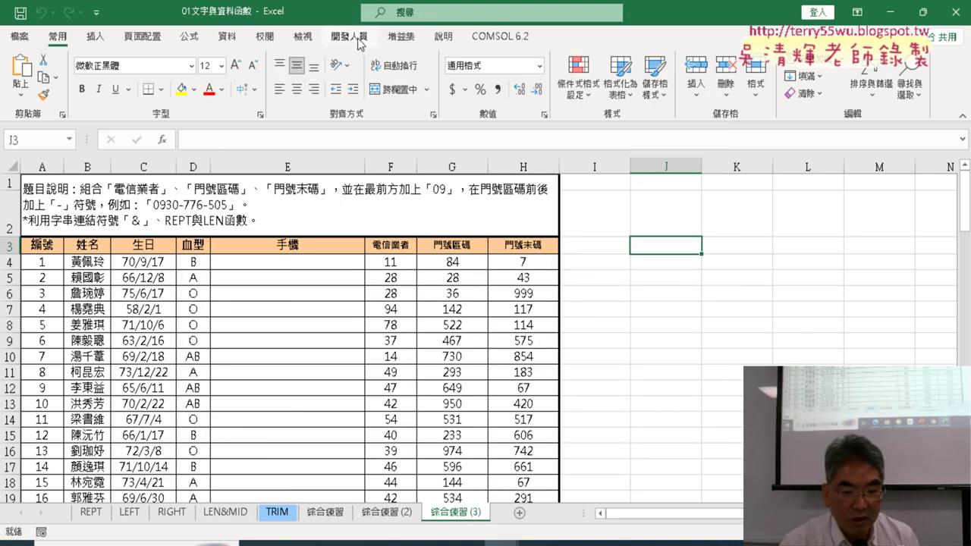
Step: Open the 開發人員 tab, then recheck Customize Ribbon in Options to confirm it's enabled
click(352, 38)
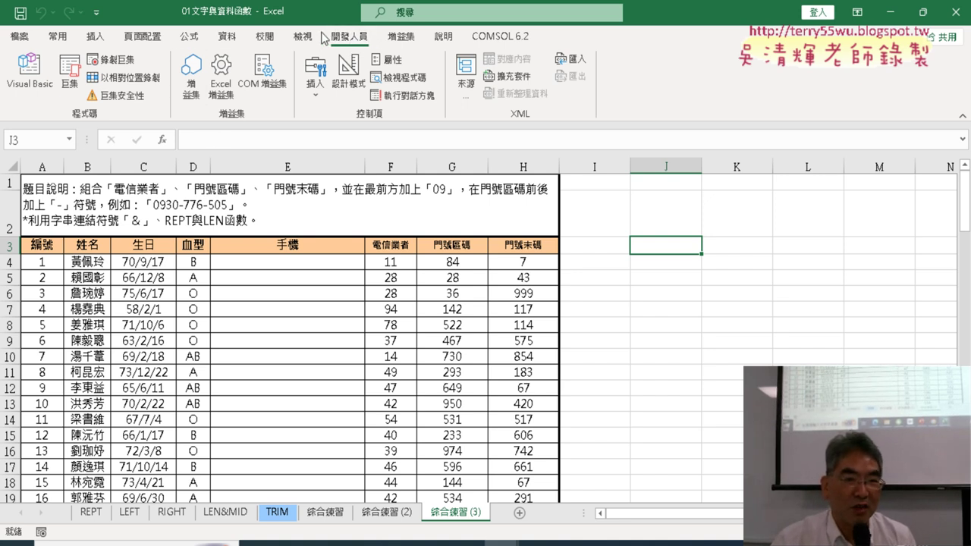
click(94, 13)
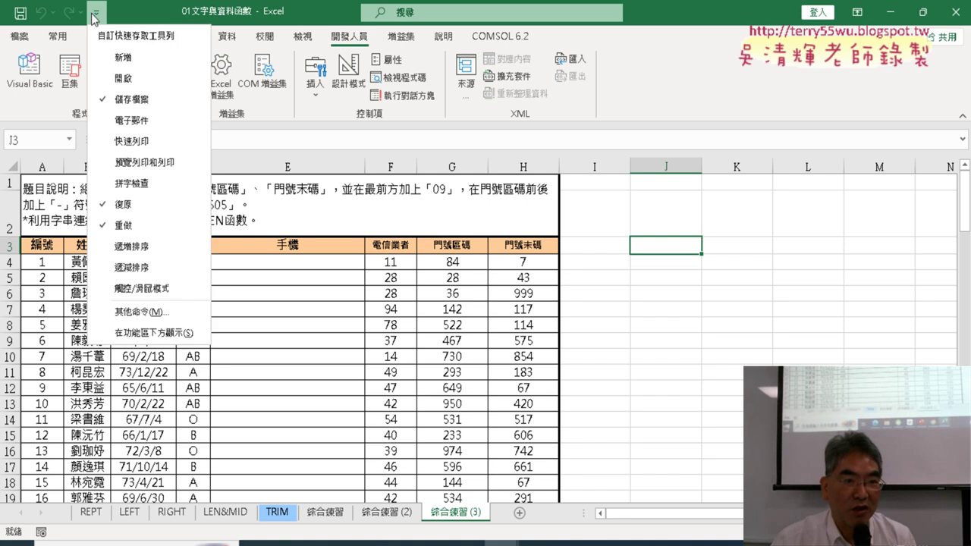
click(152, 312)
click(230, 218)
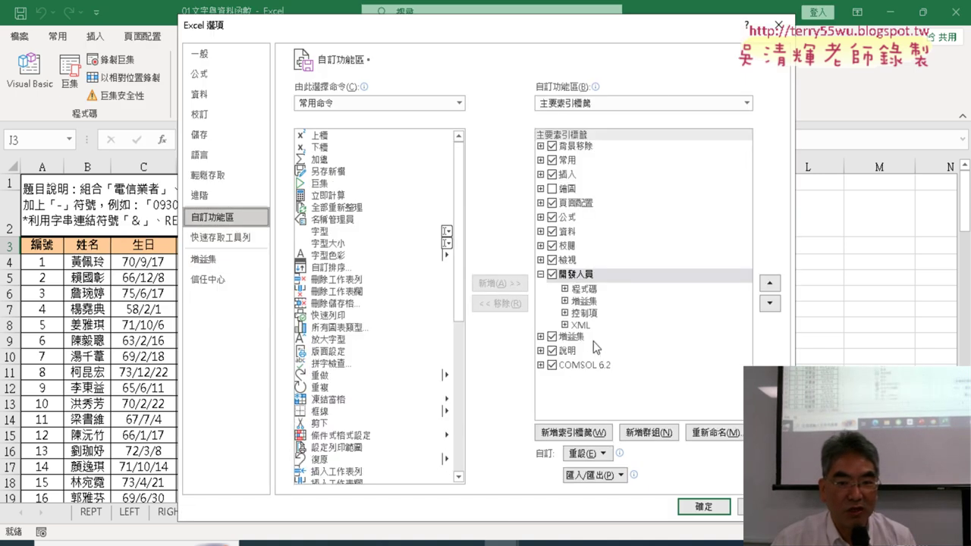
click(704, 507)
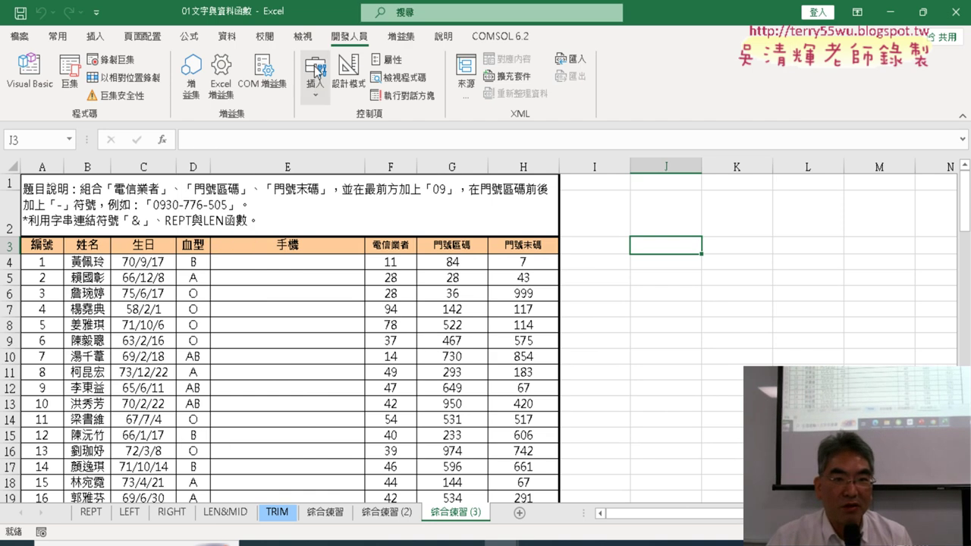
Step: Draw a Form Control button on the sheet near cell J3
click(311, 97)
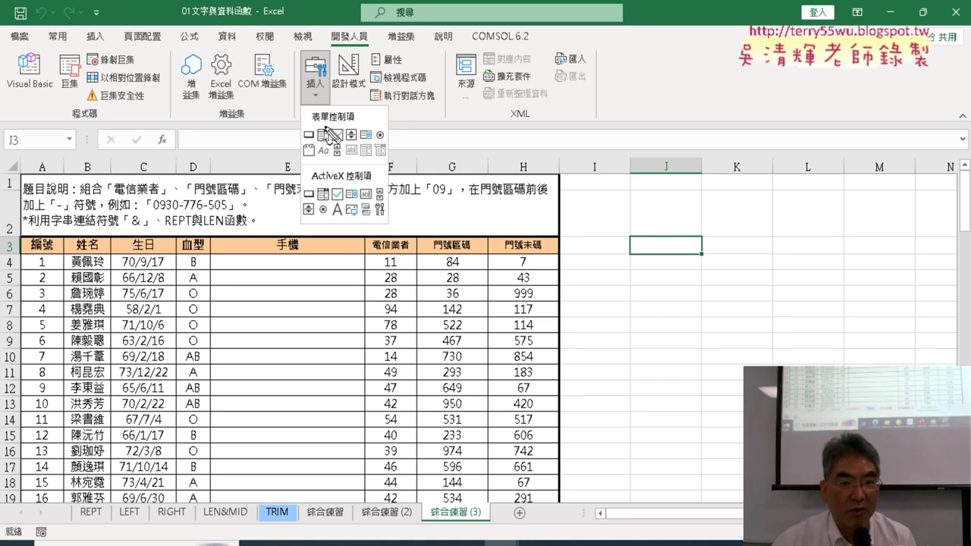
drag(357, 118, 311, 124)
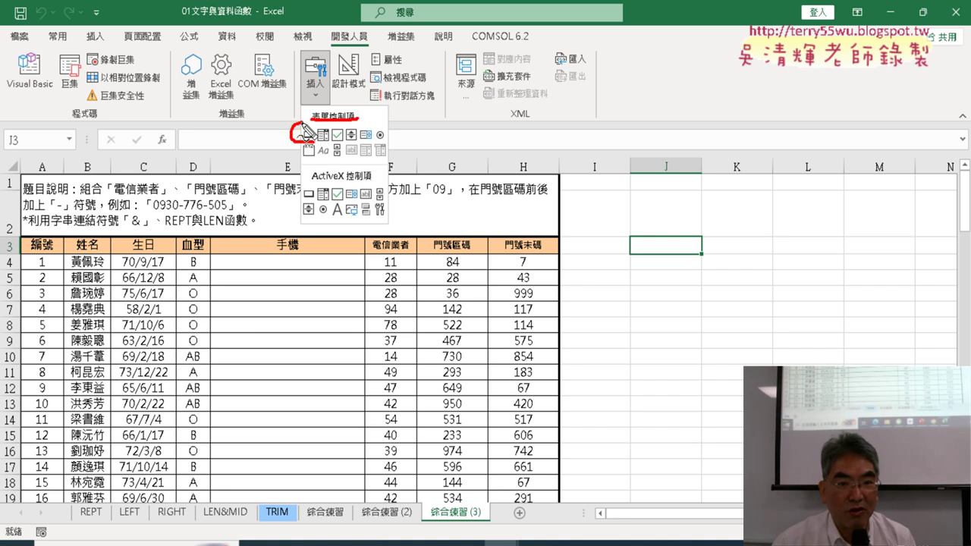
drag(234, 203, 292, 137)
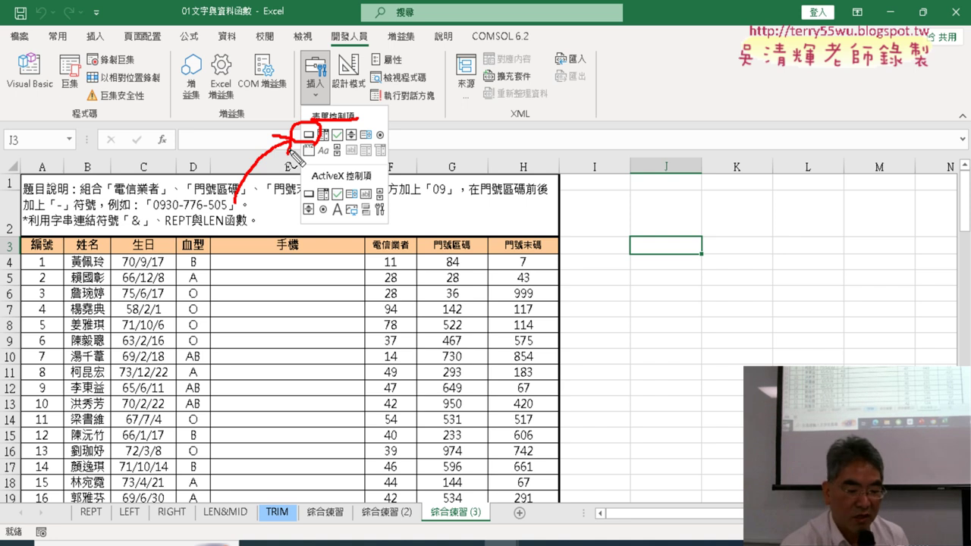
key(Escape)
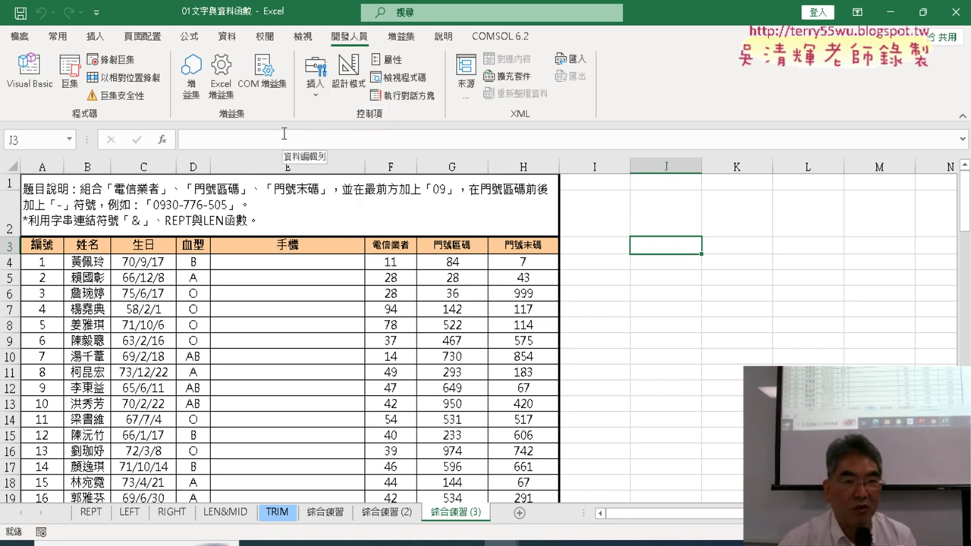
click(315, 85)
click(308, 135)
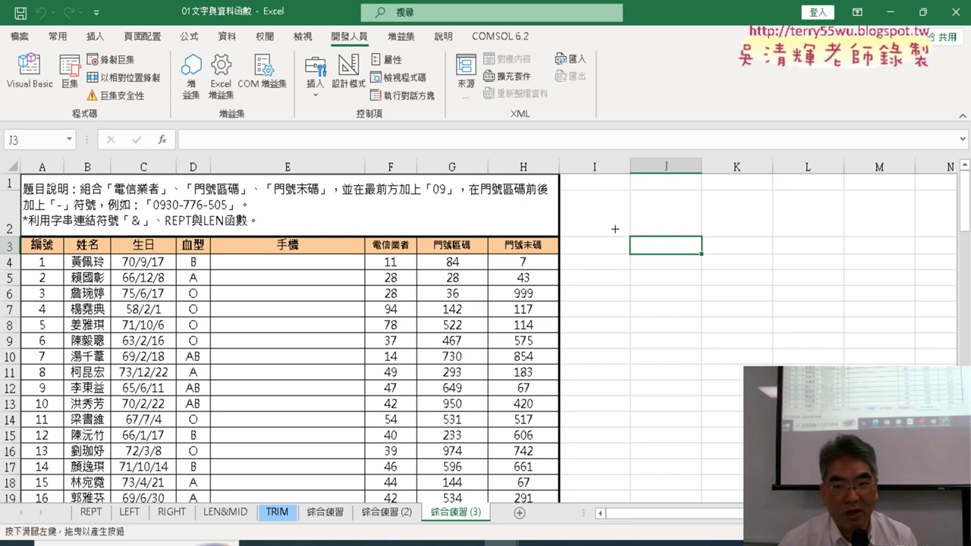
drag(615, 229, 738, 262)
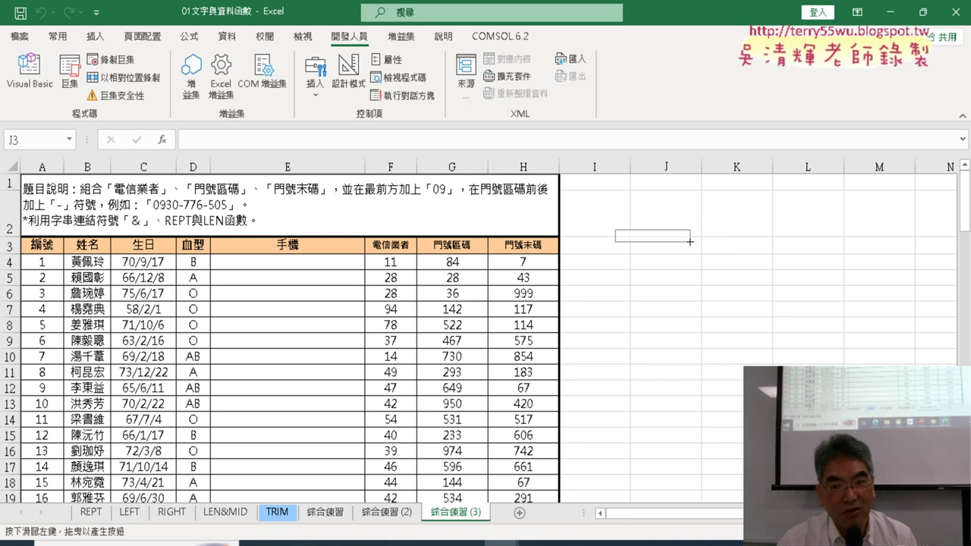
drag(743, 262, 756, 263)
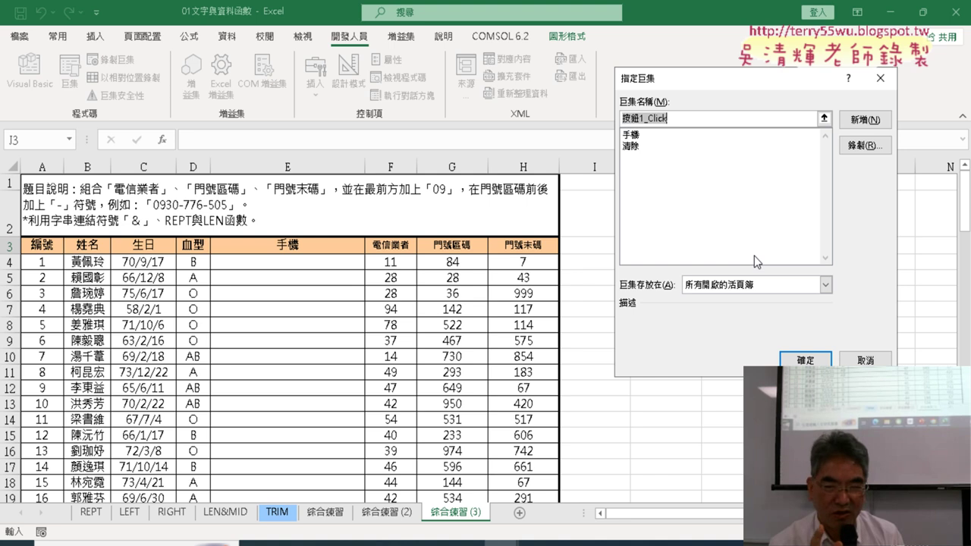
Step: Assign the 手機 macro to 按鈕1, copying its name before confirming
click(638, 137)
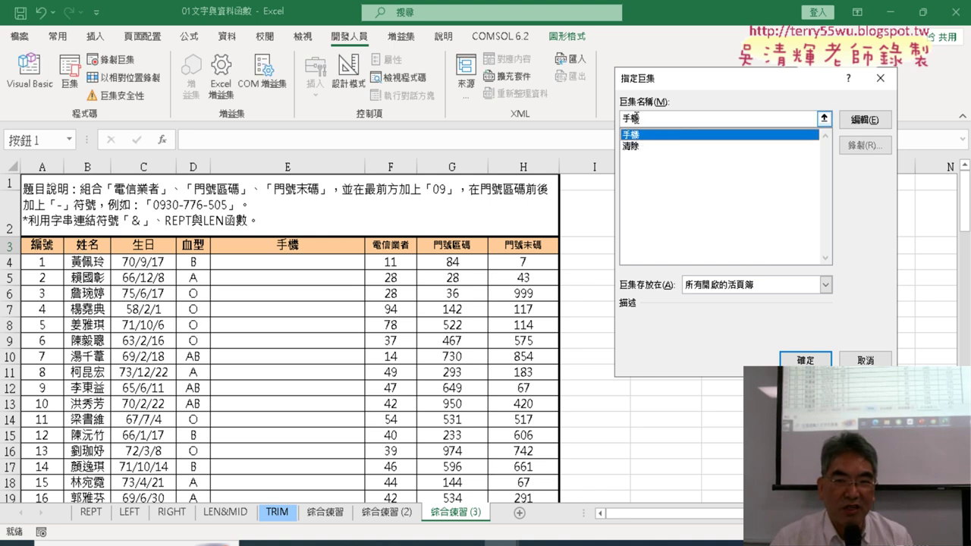
click(659, 119)
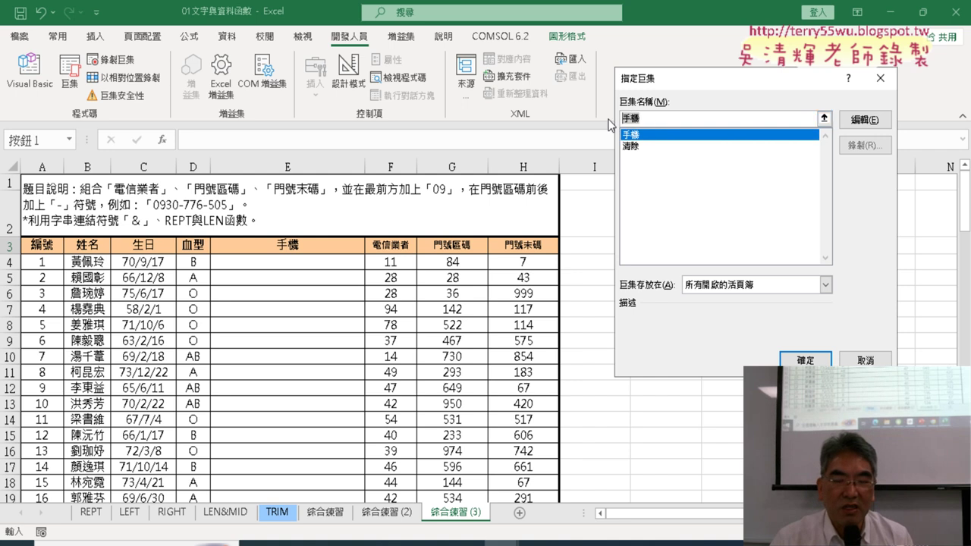
right_click(637, 118)
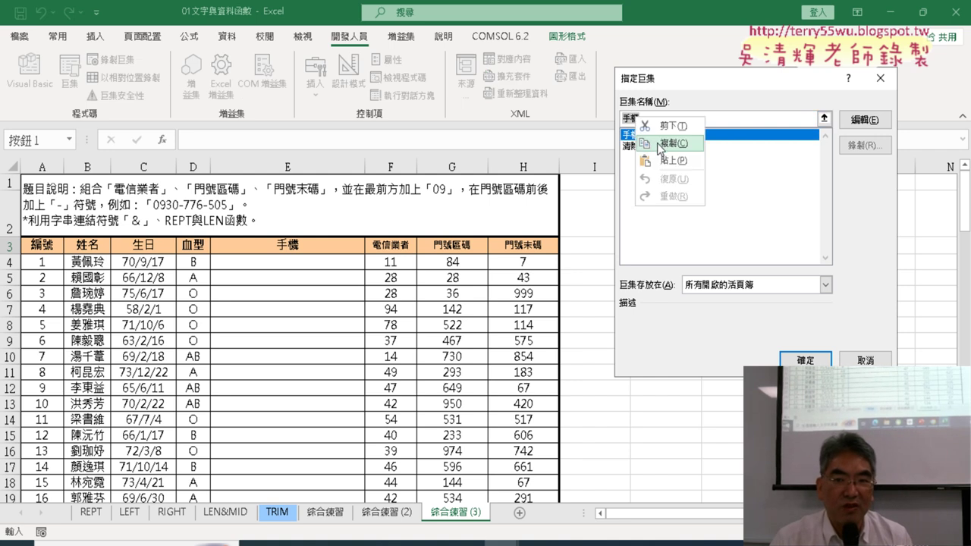
click(660, 144)
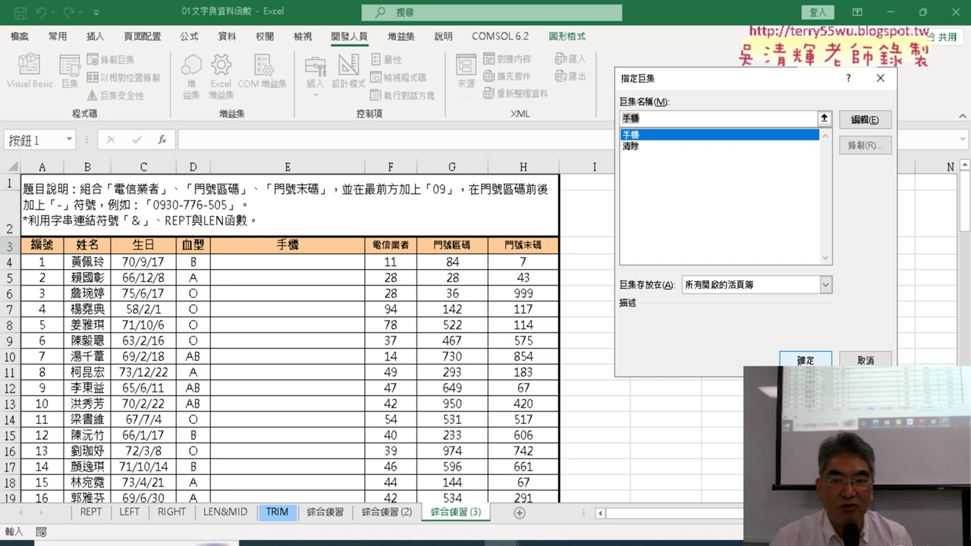
click(807, 360)
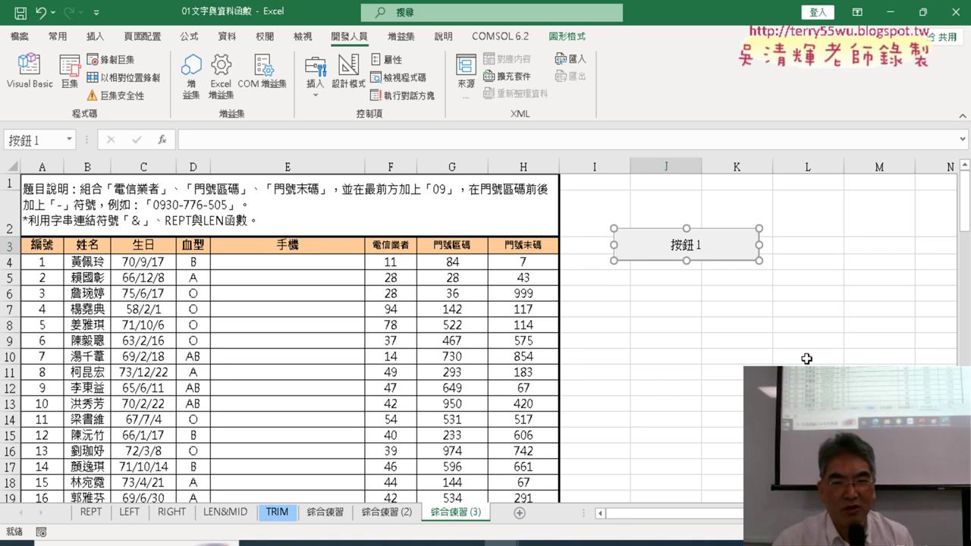
Step: Replace the new button's default caption 按鈕 1 with 手機, then touch up the label once more
click(677, 244)
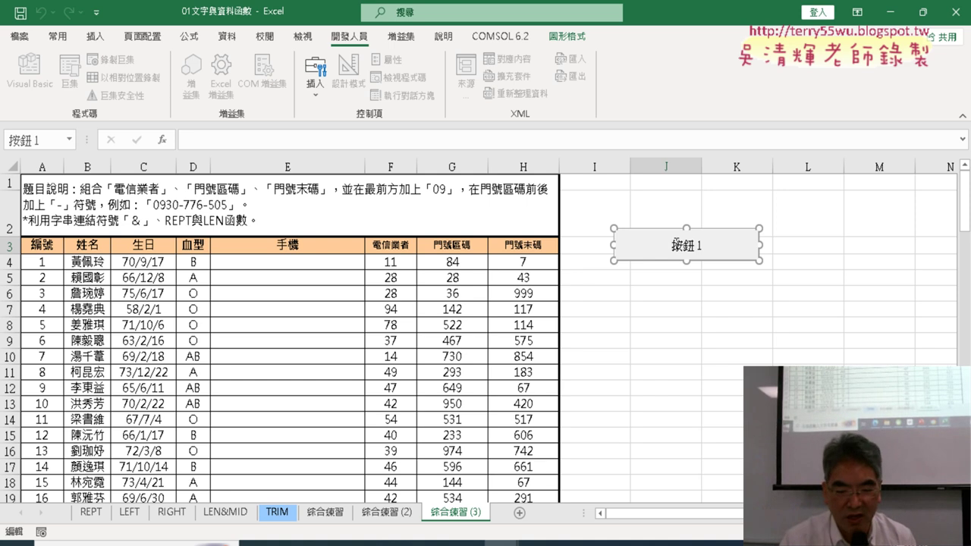
key(Delete)
key(Delete)
key(Delete)
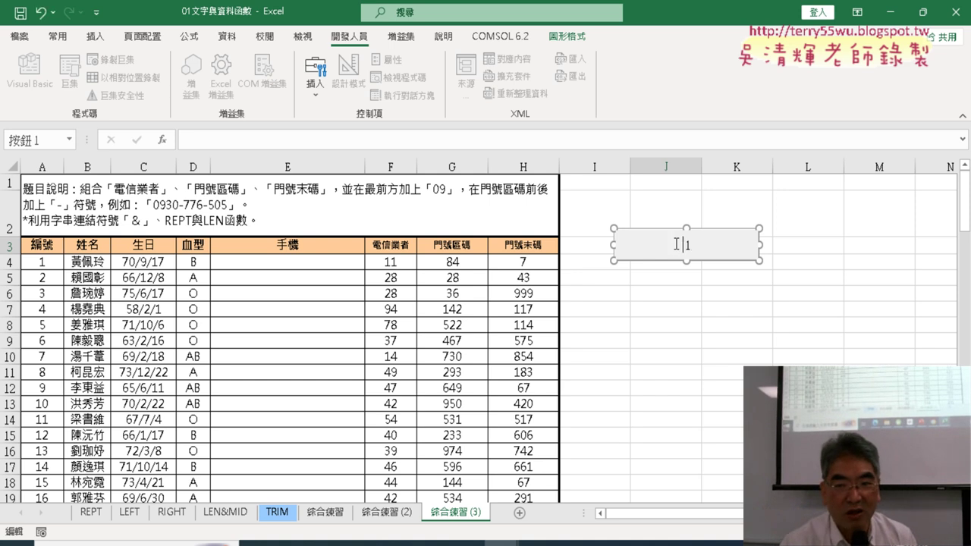
text(手機)
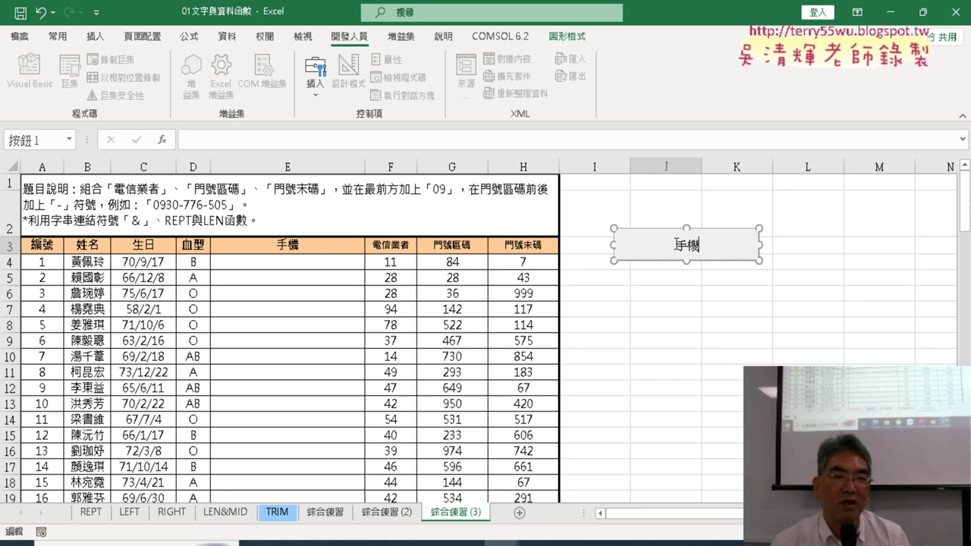
click(736, 338)
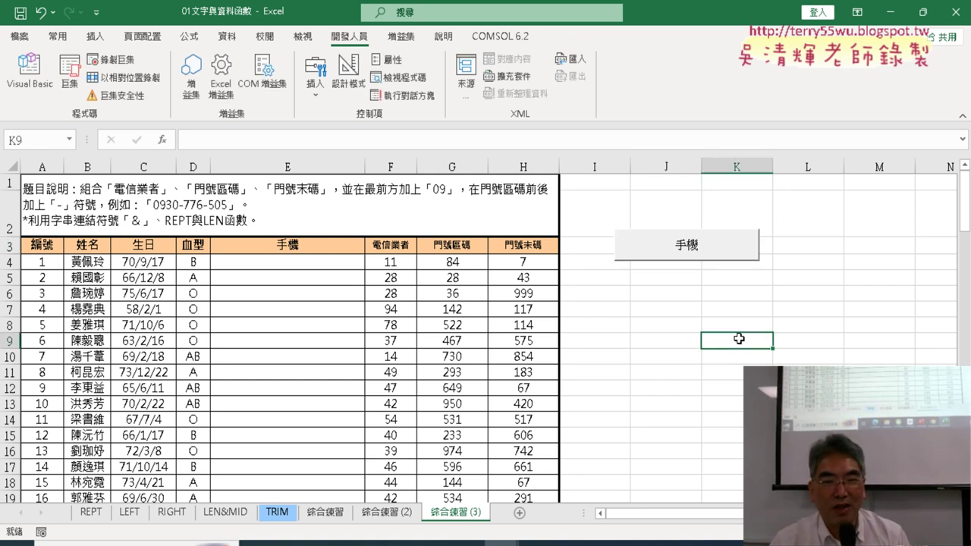
click(745, 293)
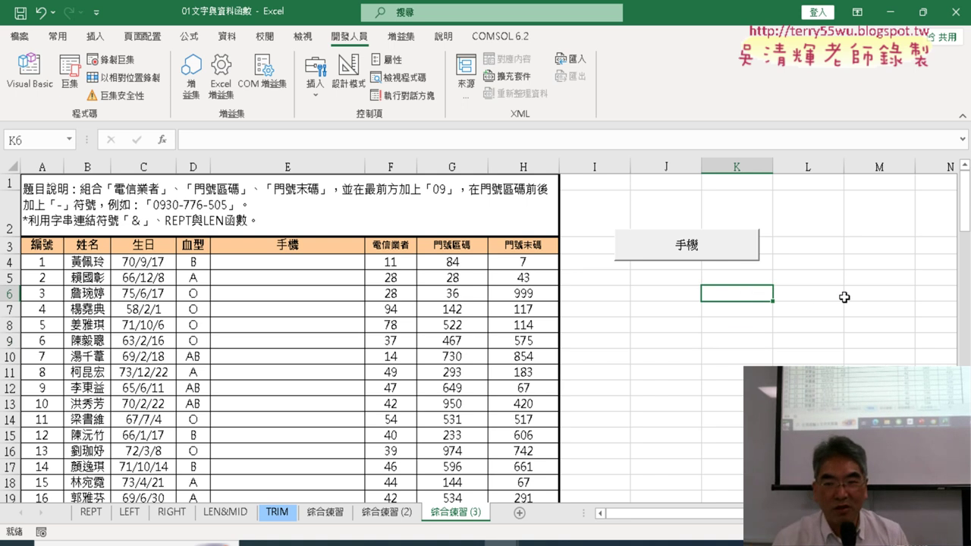
right_click(737, 247)
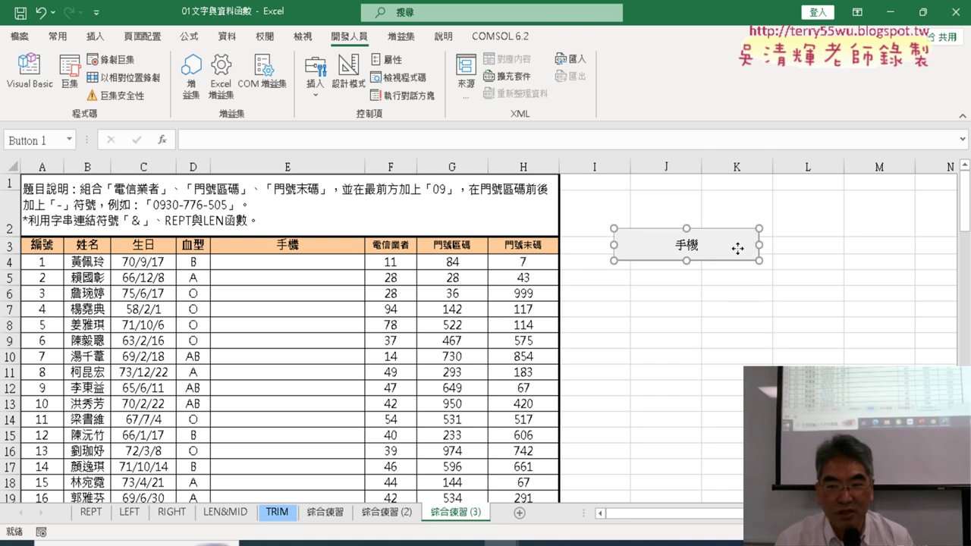
click(665, 242)
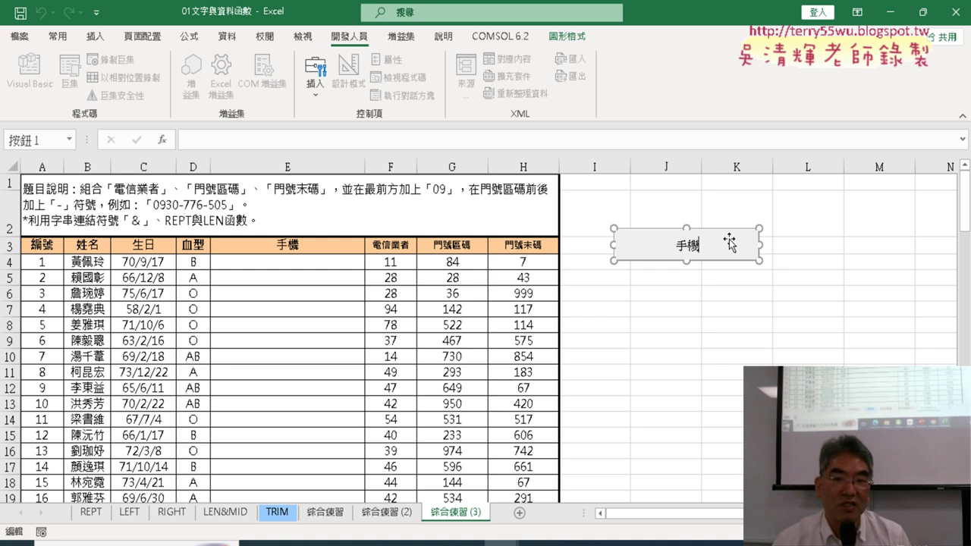
click(816, 279)
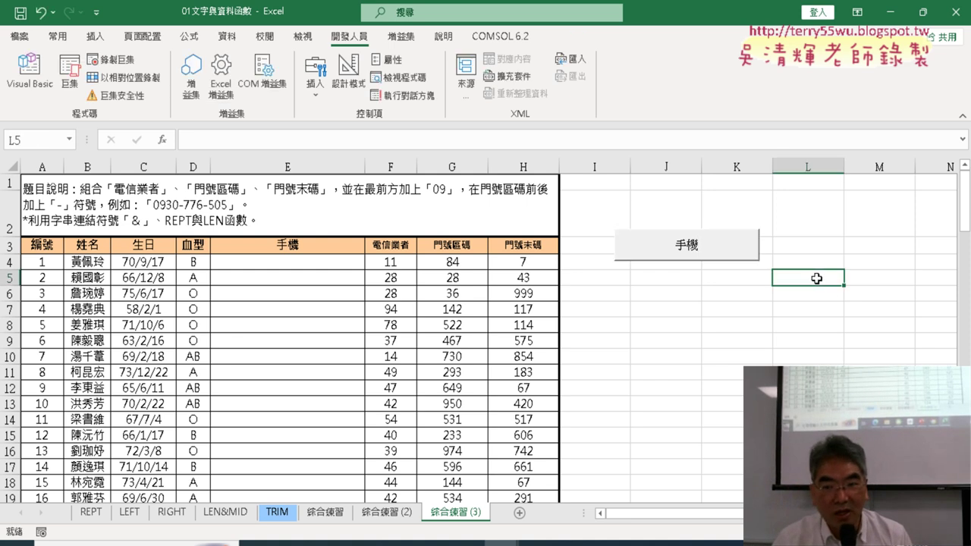
Step: Run the 手機 macro to fill column E, then draw a second form button below it and pick 清除
click(667, 254)
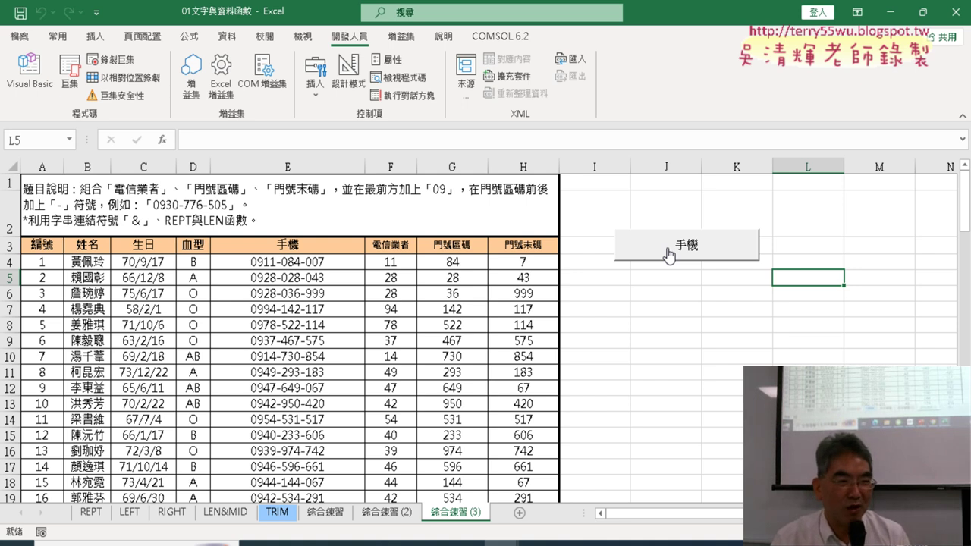
click(317, 99)
click(308, 141)
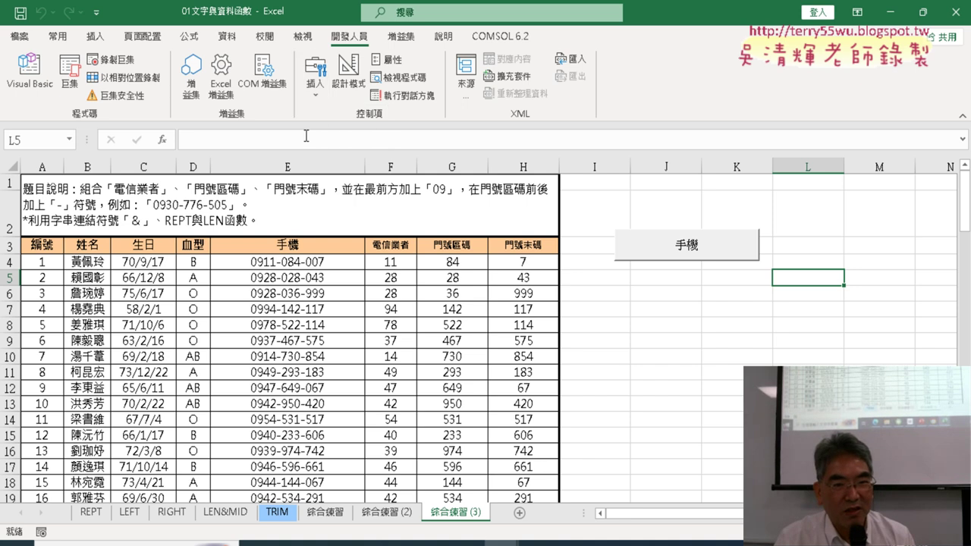
drag(615, 267, 759, 302)
click(645, 148)
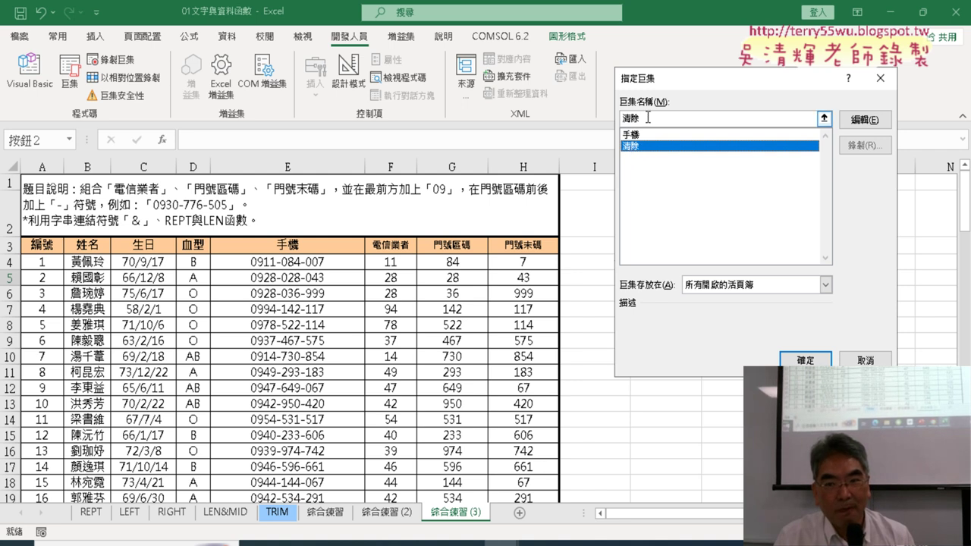
Step: Assign the 清除 macro to the second button, copying its name first
double_click(644, 118)
right_click(634, 119)
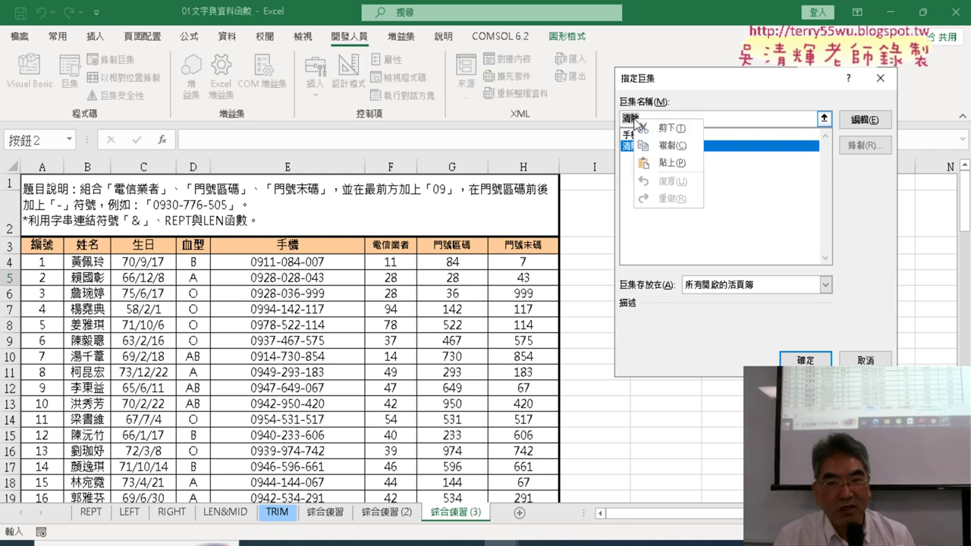
click(661, 147)
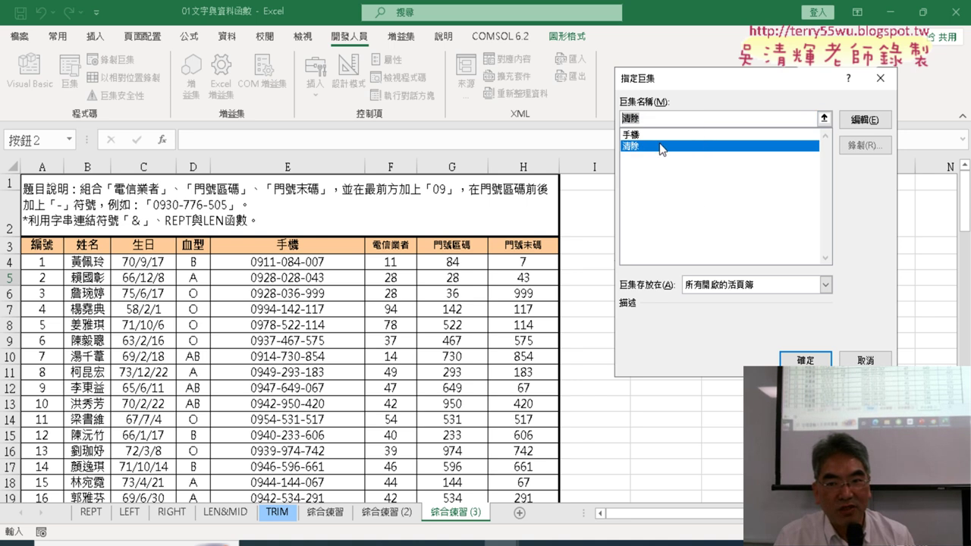
click(806, 361)
Step: Relabel the second button from 按鈕 2 to 清除
click(682, 285)
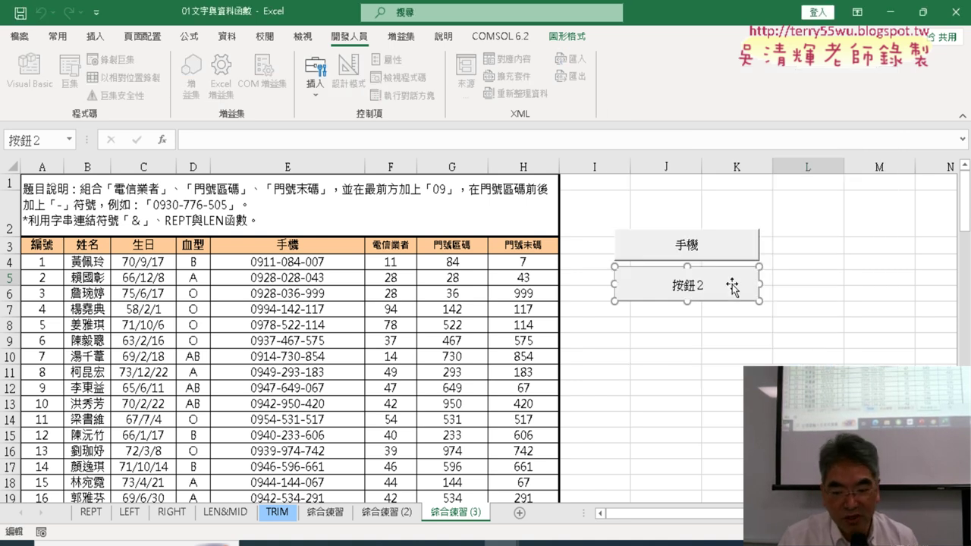
key(BackSpace)
key(BackSpace)
key(Delete)
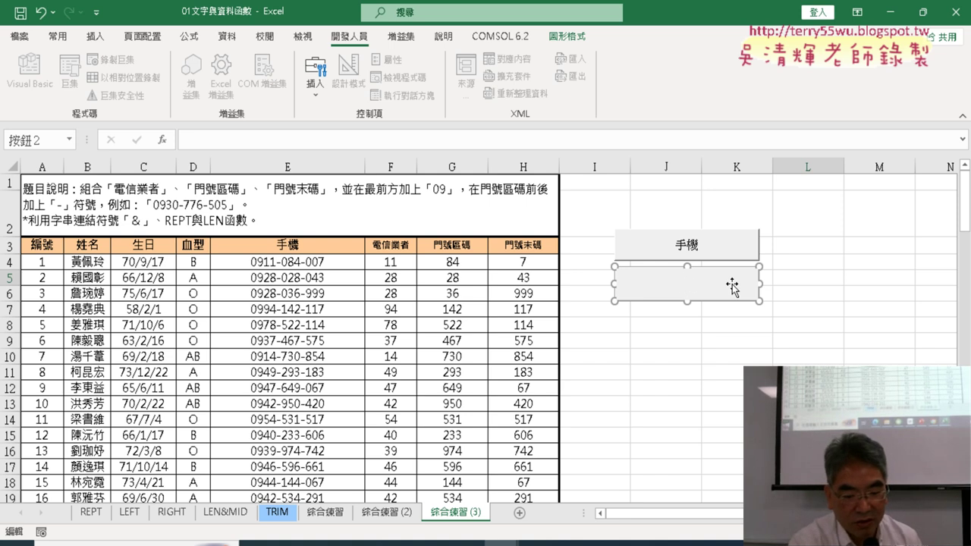
text(清除)
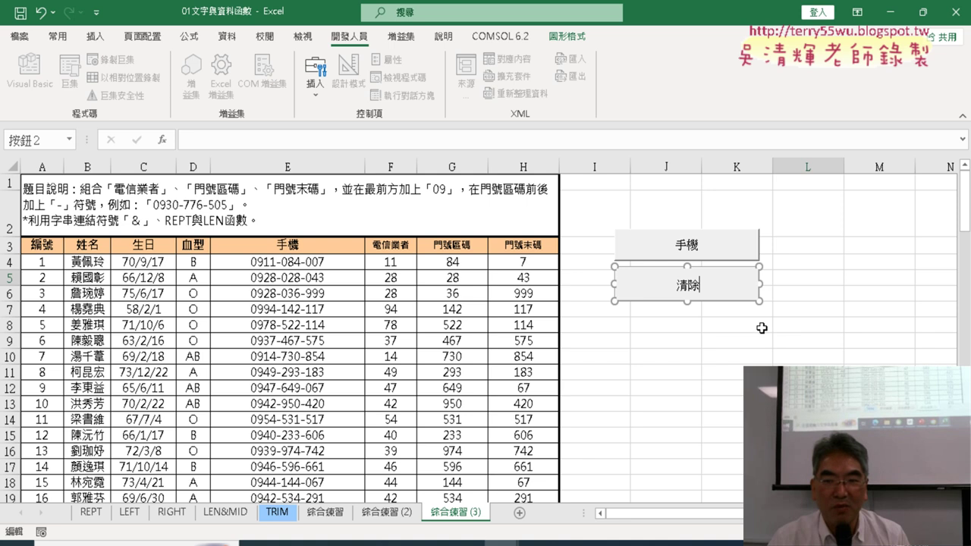
click(761, 326)
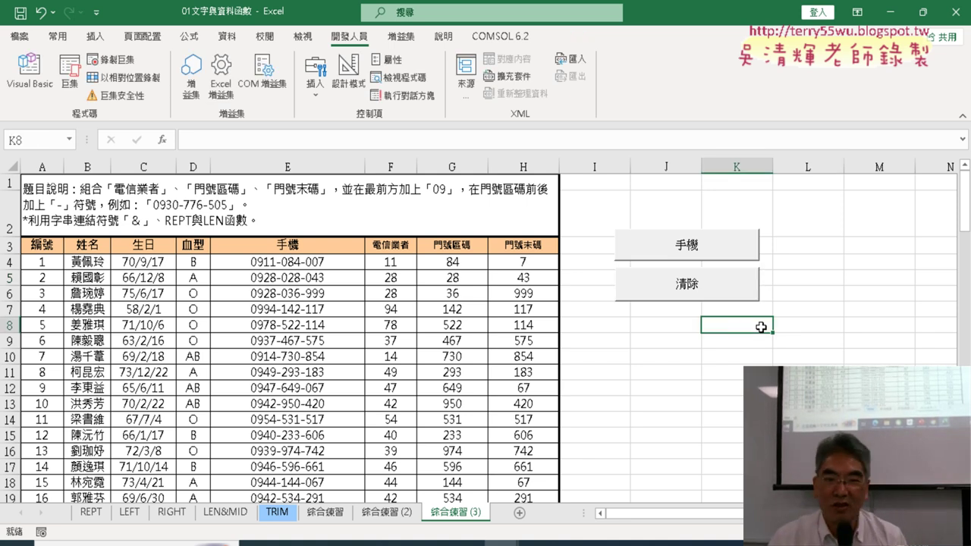
Step: Test 清除 and 手機 twice to clear and refill E4:E103, then bring up the PowerPoint slides
click(703, 292)
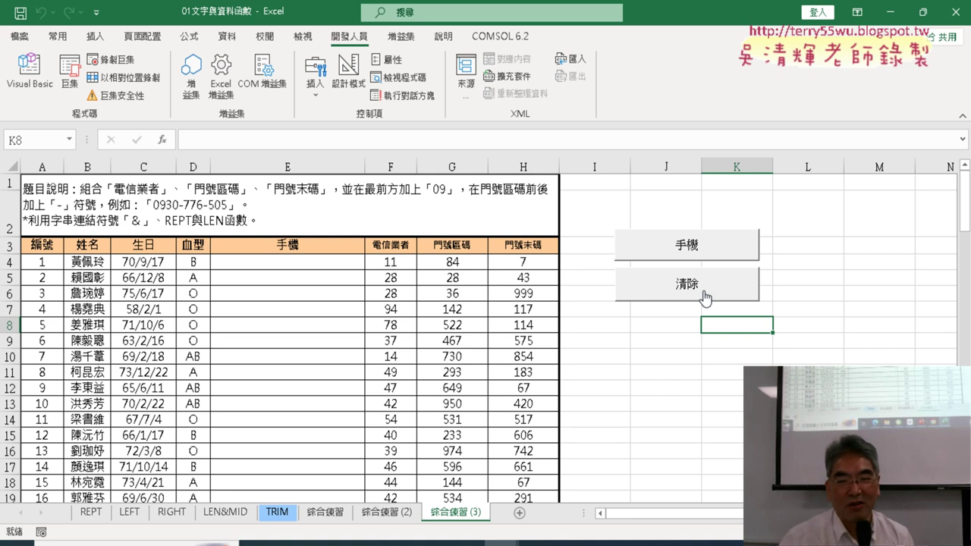
click(685, 250)
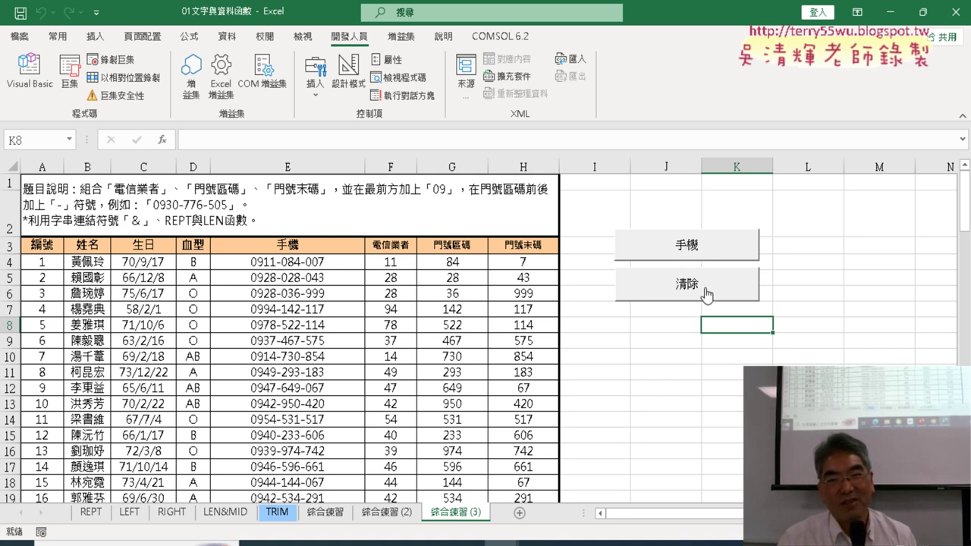
click(706, 294)
click(713, 258)
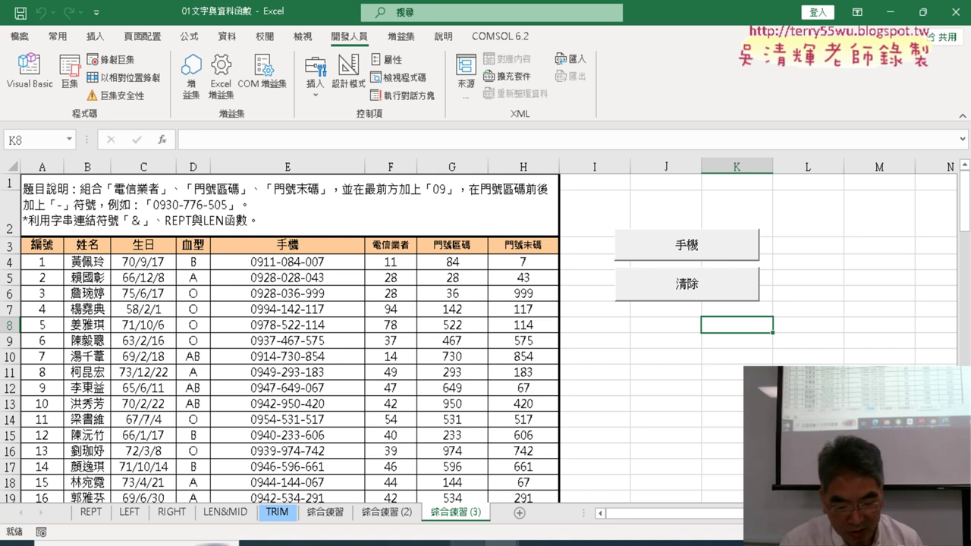
click(466, 543)
click(676, 413)
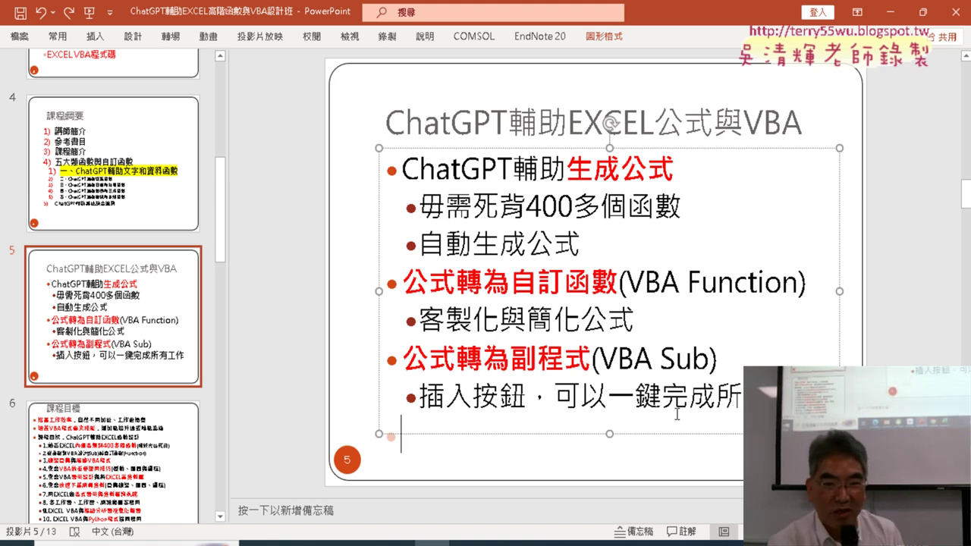
Step: Highlight the slide 5 bullets on generating formulas and converting them into VBA Functions and Subs
drag(675, 171, 402, 169)
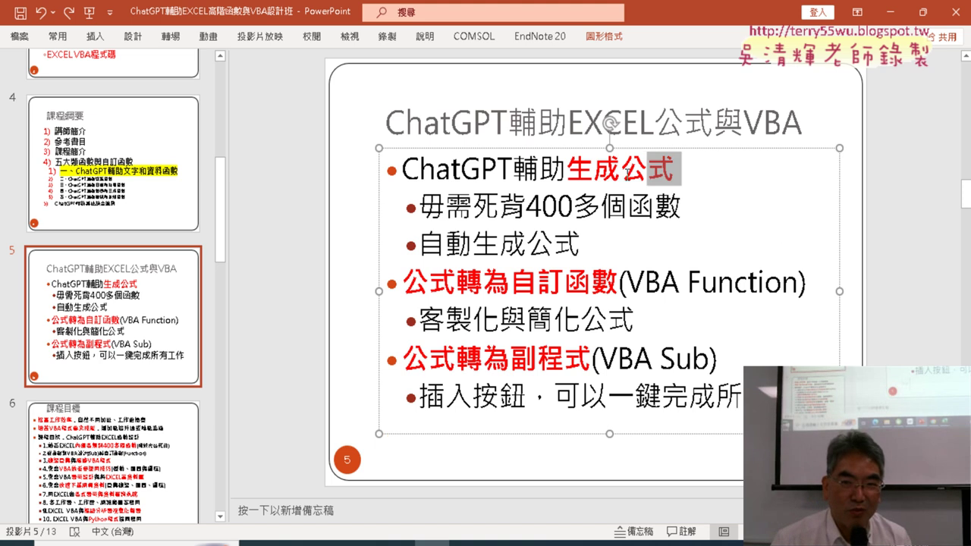
drag(402, 285, 750, 283)
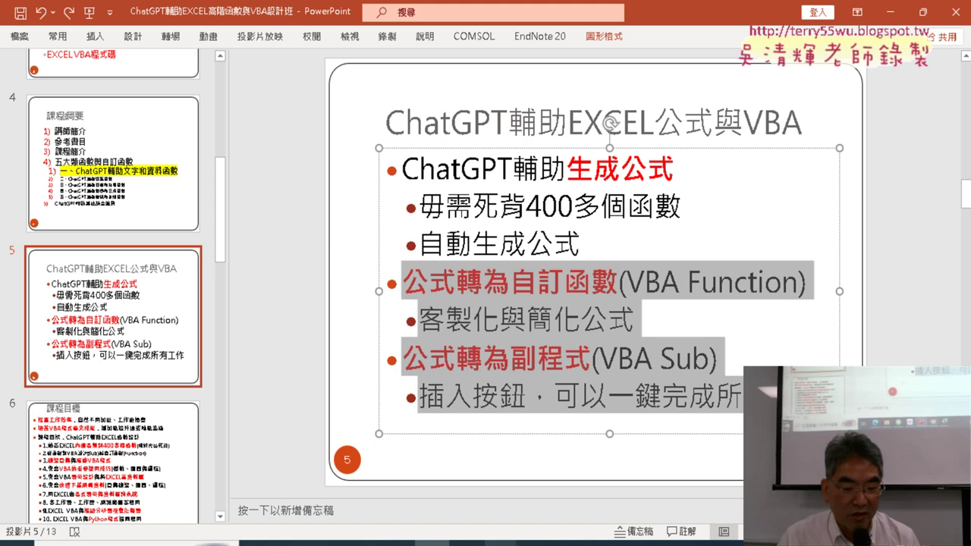
Step: In the VBA editor, delete the trailing 's' of ClearContents and select the 清除 procedure
click(557, 493)
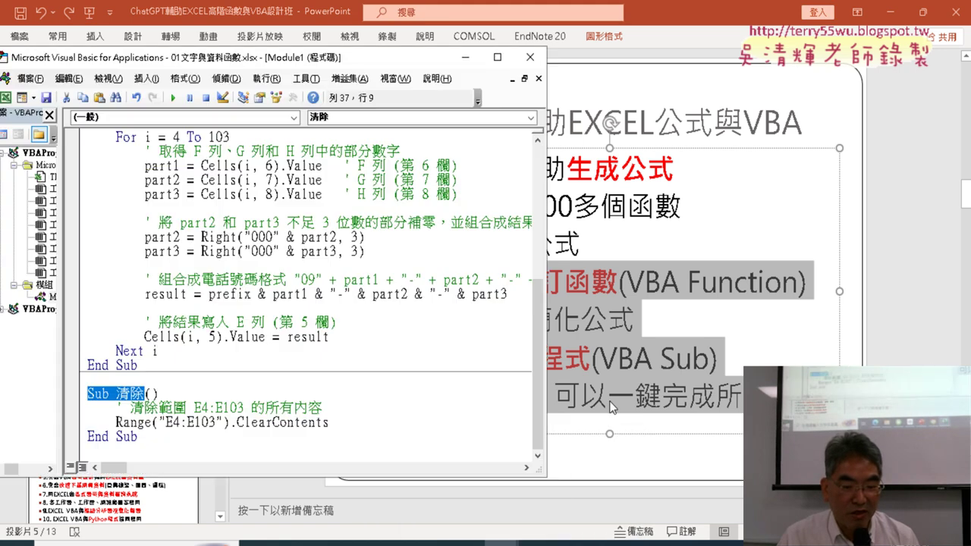
click(373, 323)
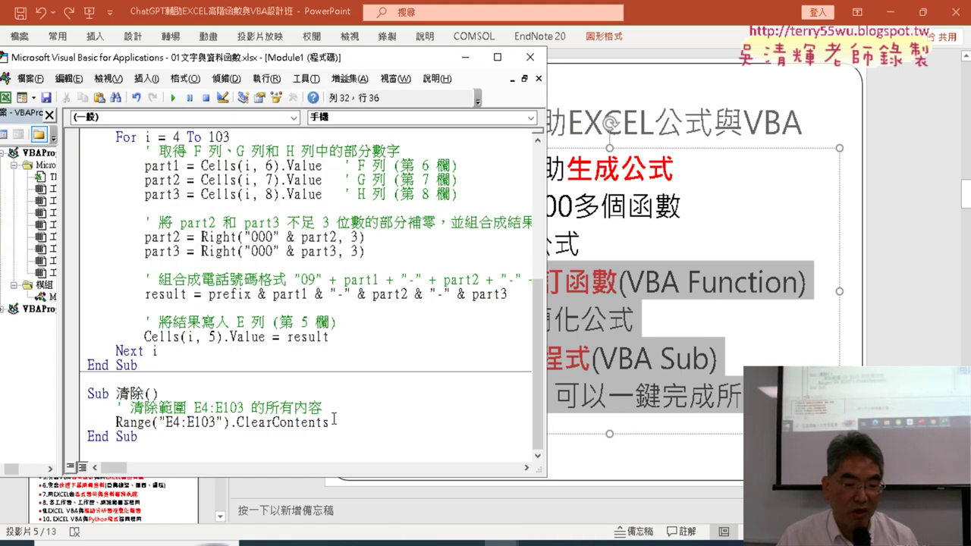
mouse_move(331, 422)
mouse_down()
mouse_move(295, 427)
mouse_move(321, 425)
mouse_up()
key(Delete)
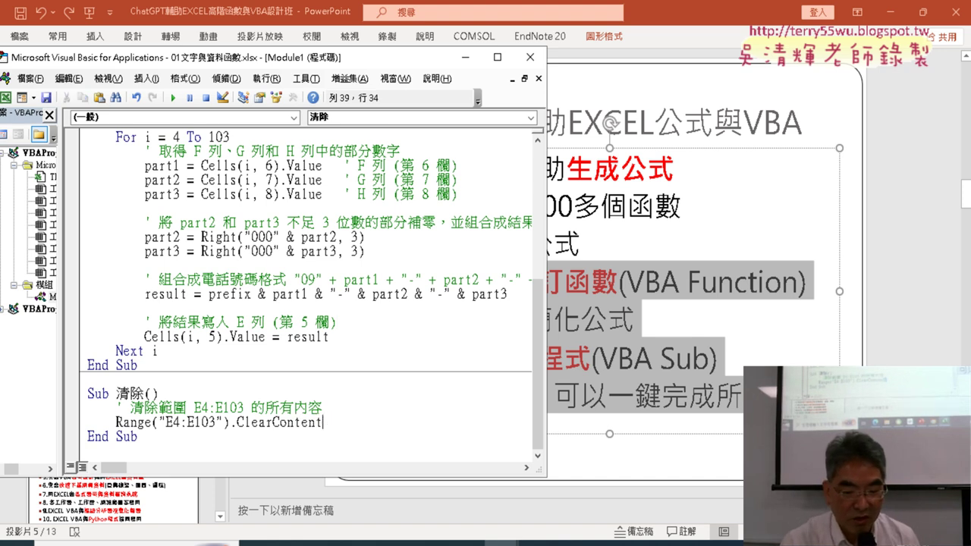
click(160, 423)
drag(160, 423, 91, 408)
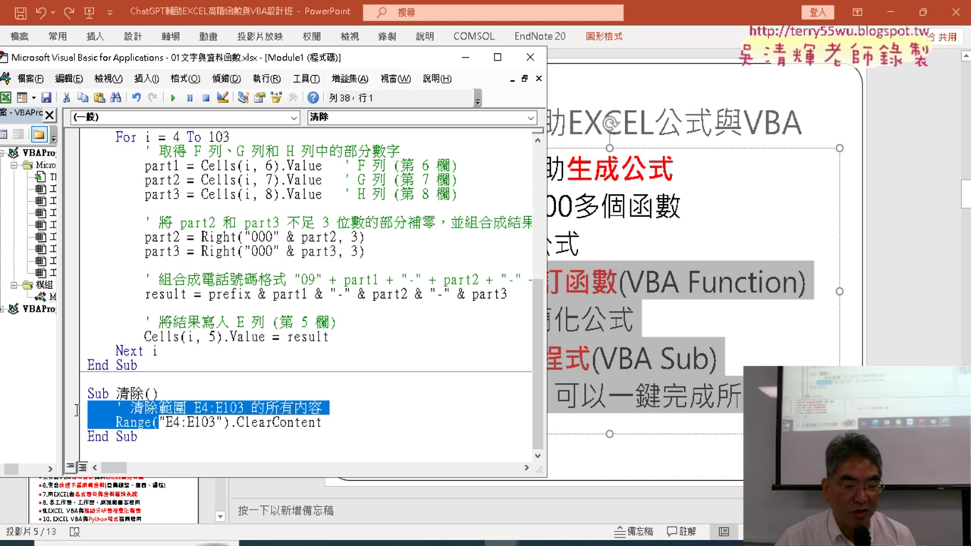
drag(137, 436, 76, 402)
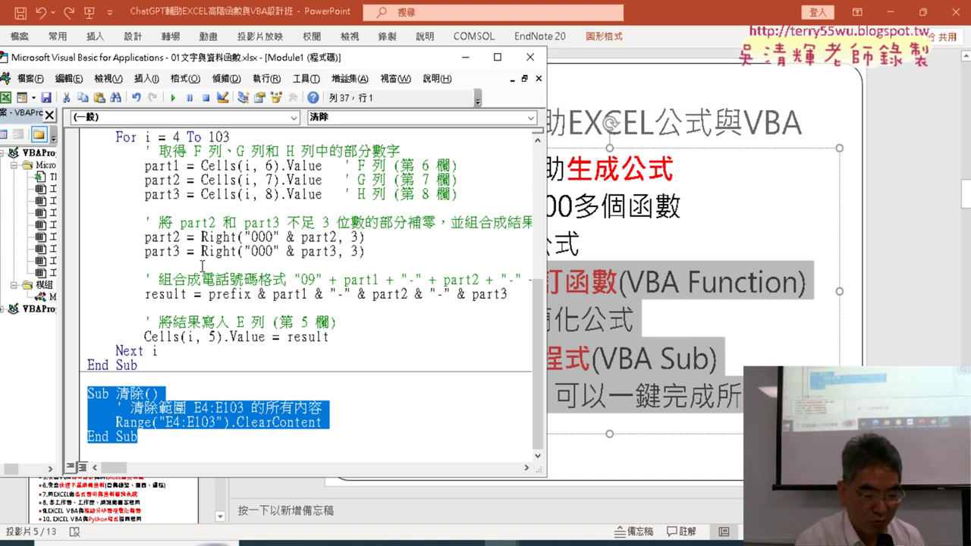
Step: Undo to restore ClearContents, then close the VBA editor
key(ctrl+z)
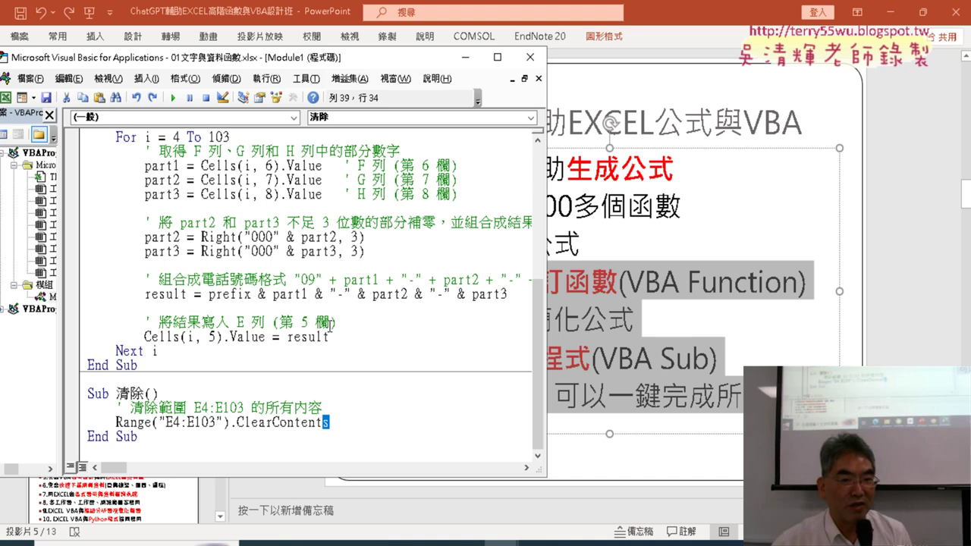
click(332, 324)
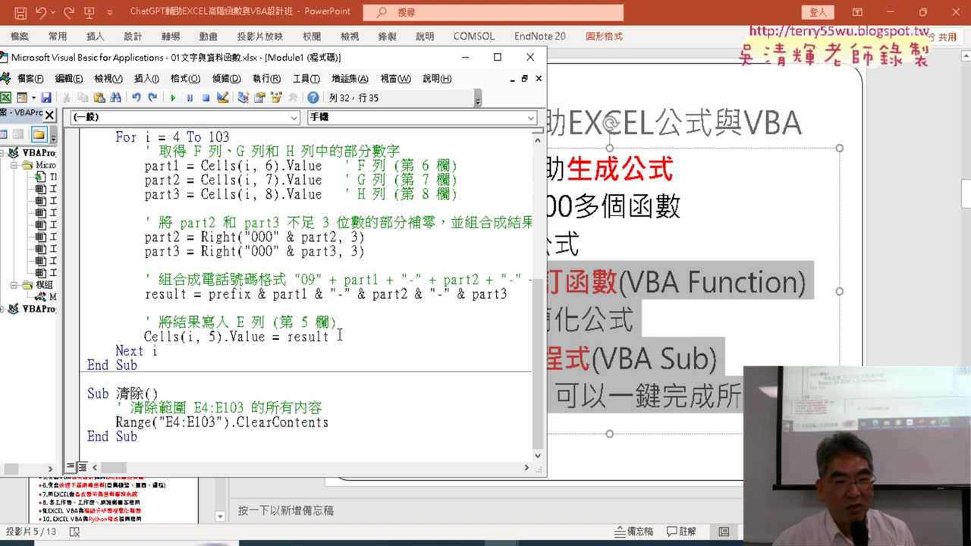
click(531, 57)
Step: Deselect the highlighted bullets on PowerPoint slide 5, then bring up the ChatGPT chat in Chrome
click(611, 370)
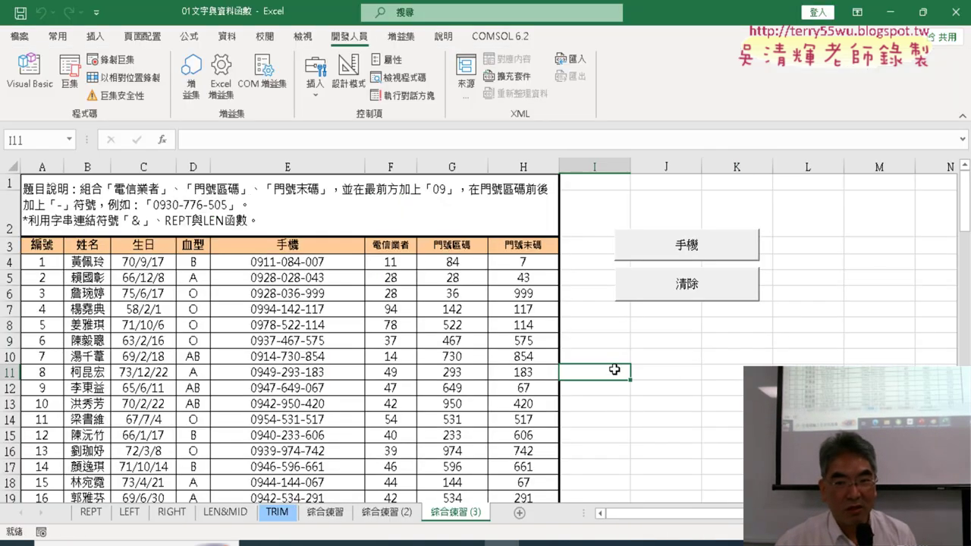
click(432, 543)
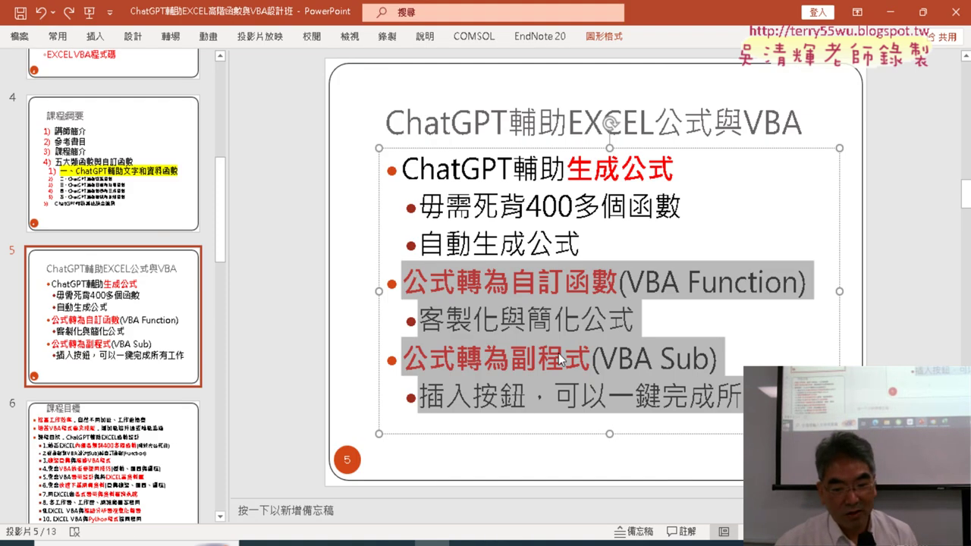
click(606, 319)
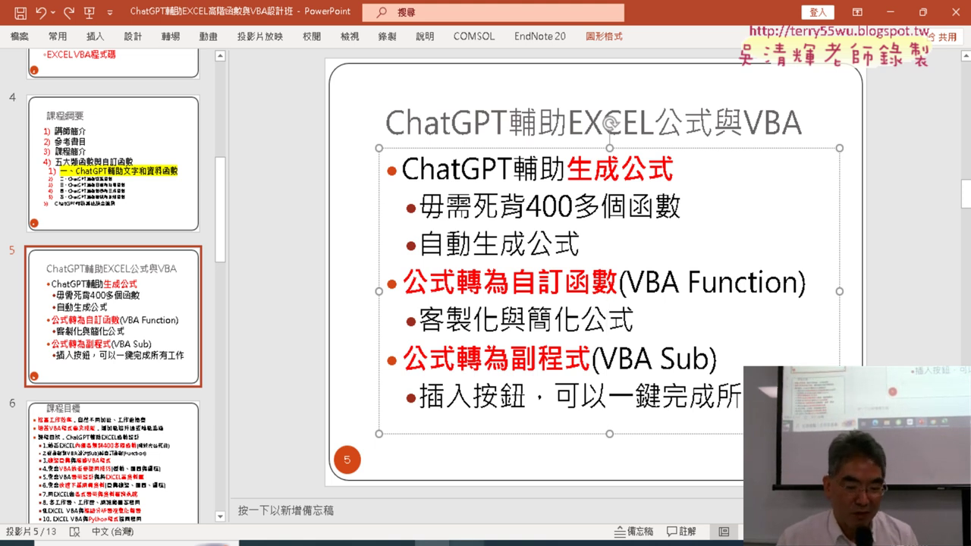
click(468, 543)
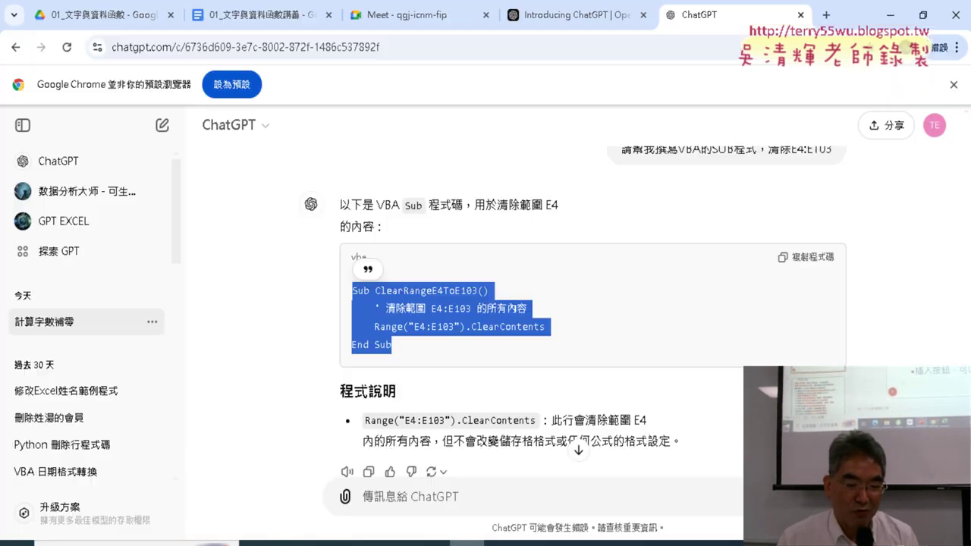
Step: Switch to the Chrome tab showing the Google Drive folder 01_文字與資料函數
click(121, 15)
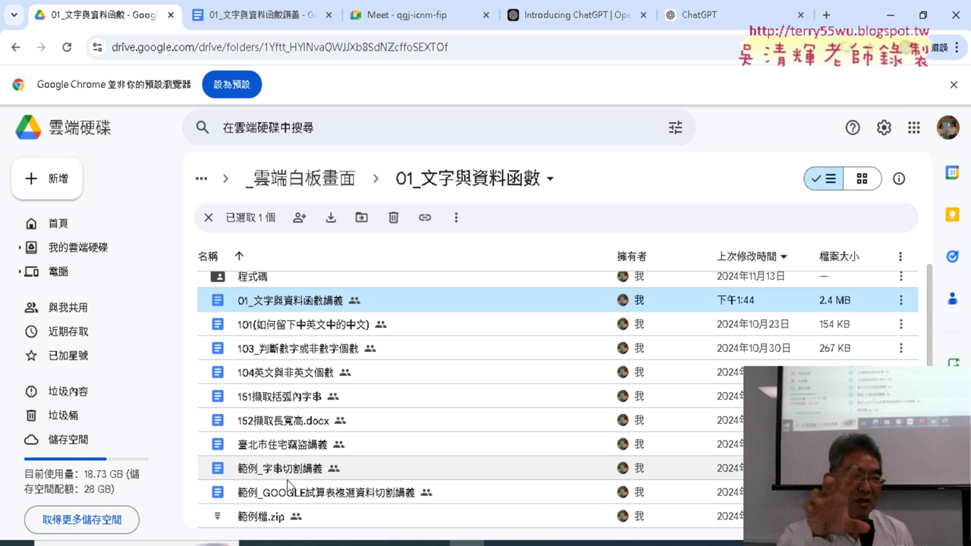
double_click(332, 336)
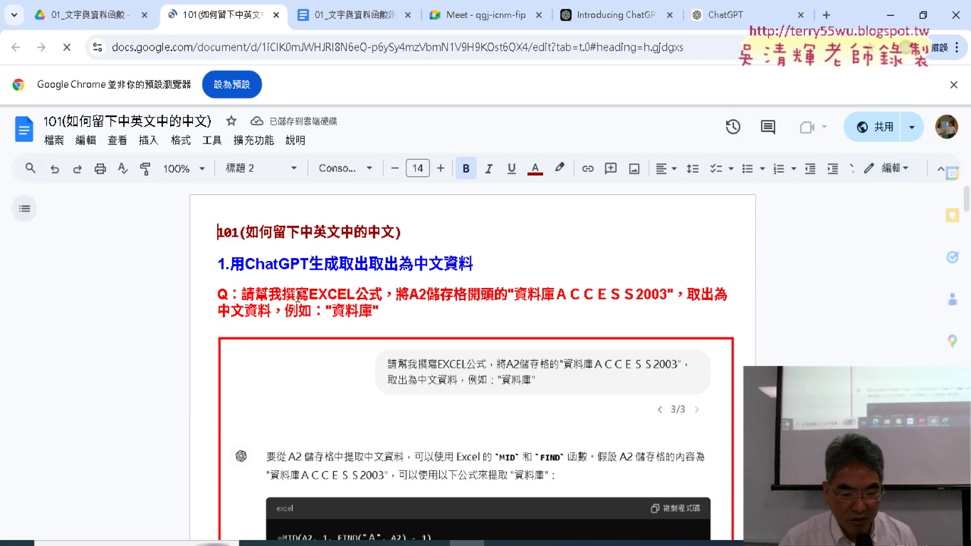
scroll(436, 307, down, 5)
scroll(436, 307, down, 5)
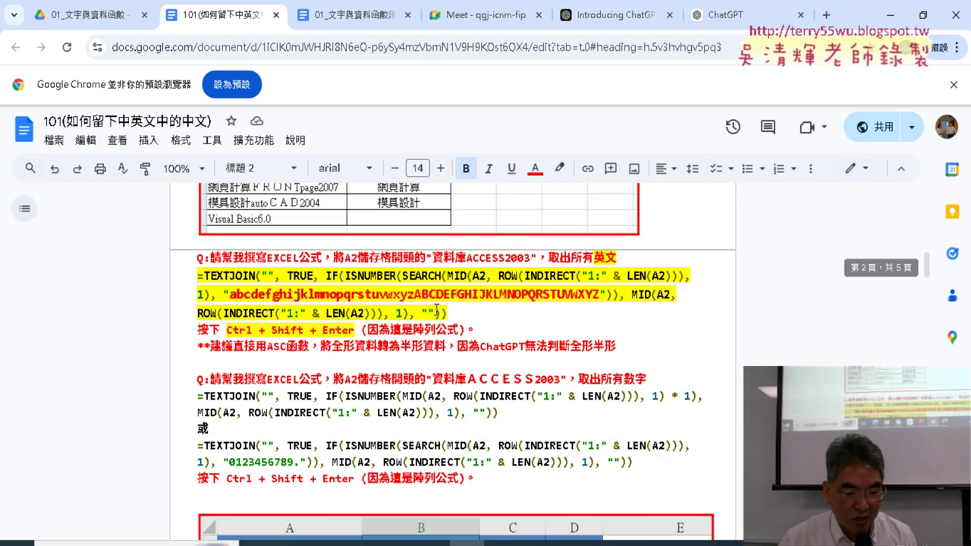
scroll(436, 307, down, 5)
scroll(436, 307, down, 5)
scroll(436, 307, down, 5)
scroll(436, 307, down, 5)
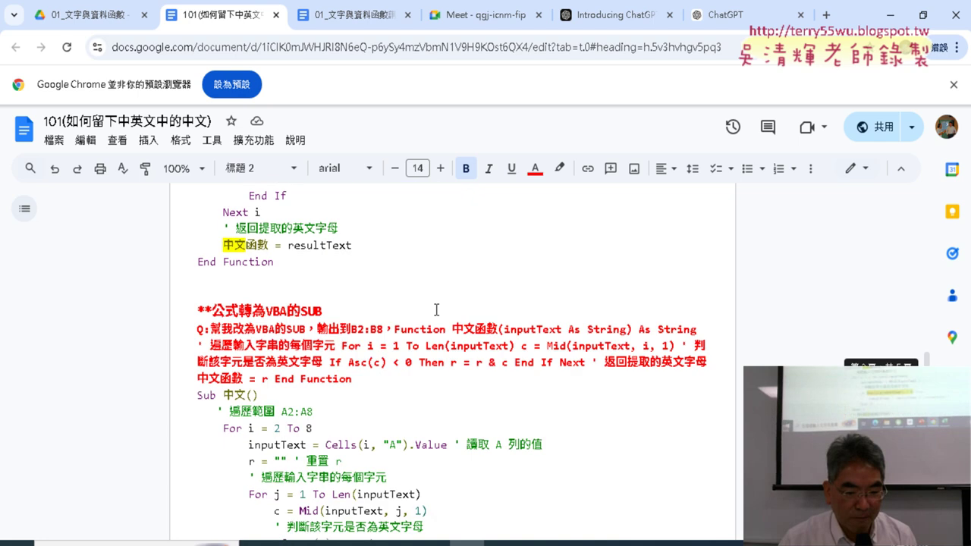
scroll(436, 307, down, 5)
scroll(436, 310, down, 5)
scroll(436, 310, down, 5)
scroll(436, 311, down, 5)
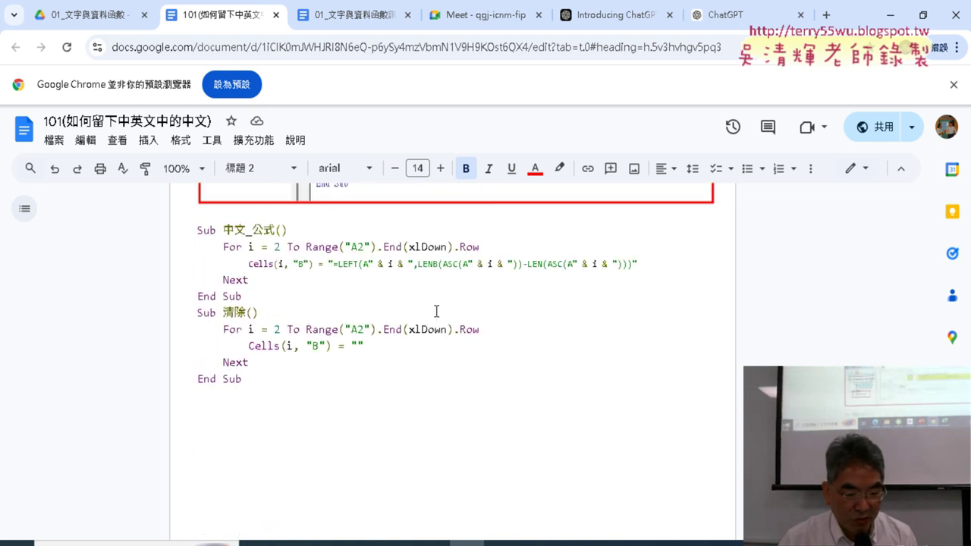
scroll(436, 315, down, 5)
scroll(437, 317, up, 5)
scroll(437, 311, up, 5)
scroll(438, 311, up, 5)
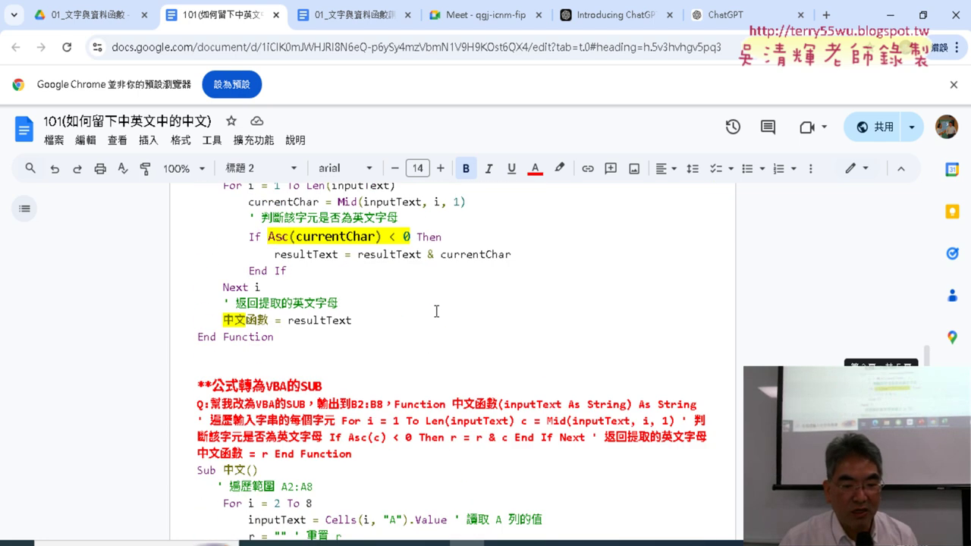
scroll(436, 309, up, 5)
scroll(436, 309, up, 5)
scroll(436, 309, up, 5)
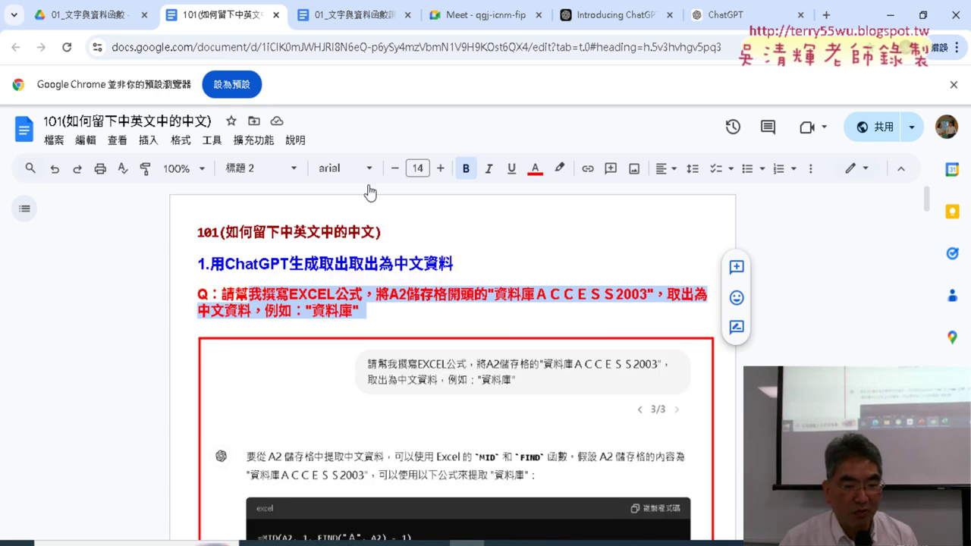
click(276, 15)
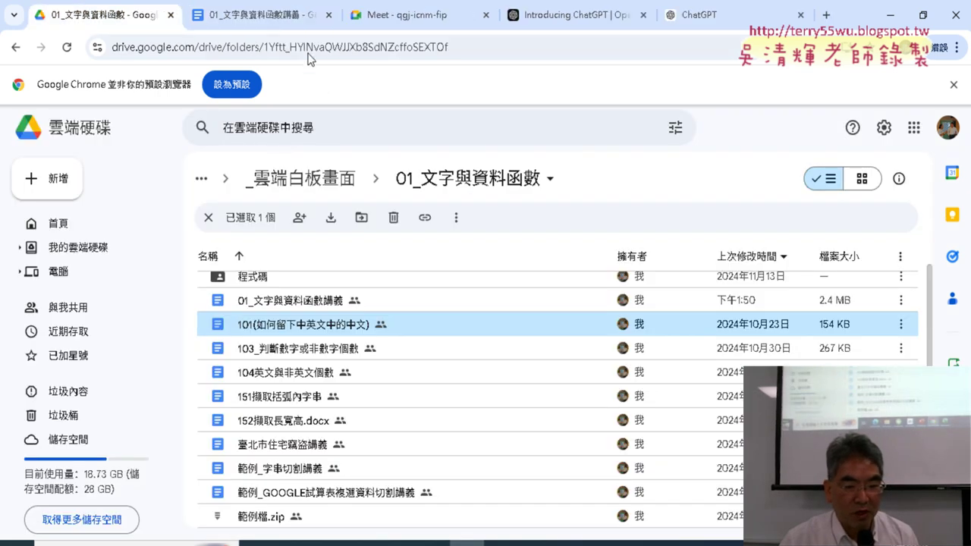
Step: View the 01_文字與資料函數講義 handout, then return to PowerPoint with Alt+Tab
click(263, 17)
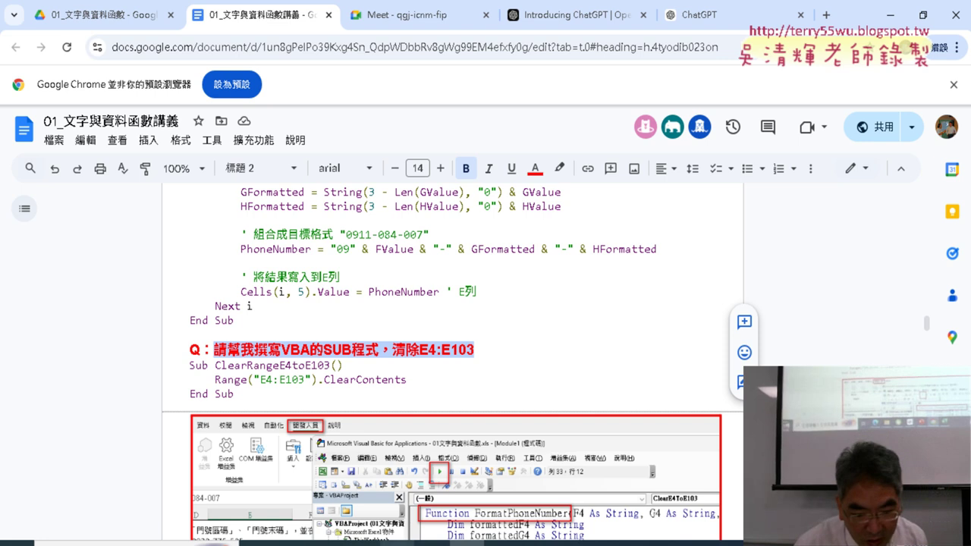
key(alt+Tab)
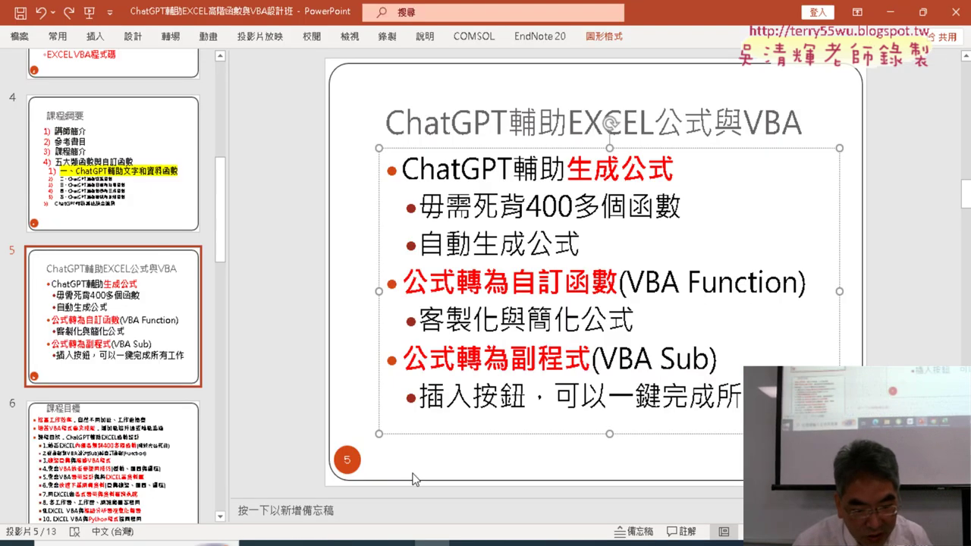
Step: Go to slide 2, 電腦教室同步廣播畫面, with the Google Meet details and handout link
scroll(140, 319, up, 5)
click(143, 308)
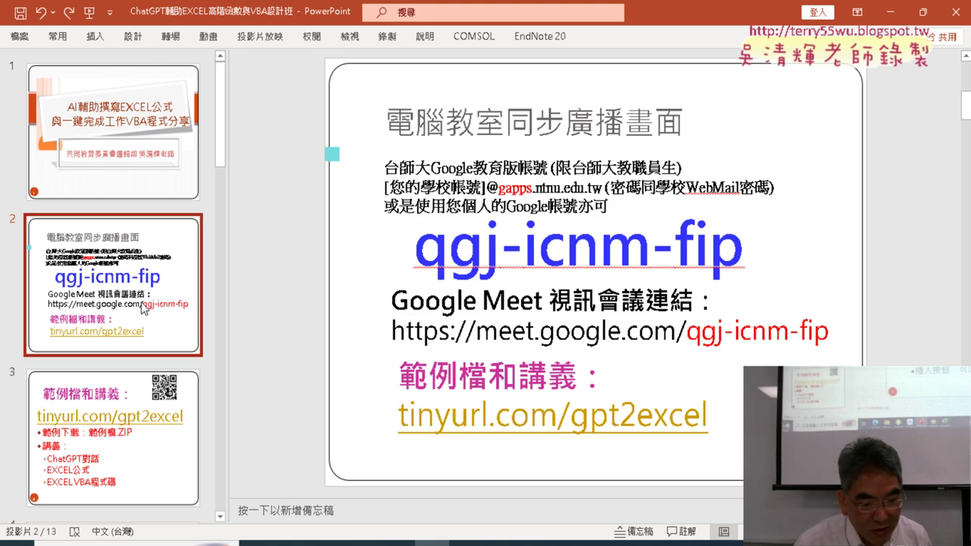